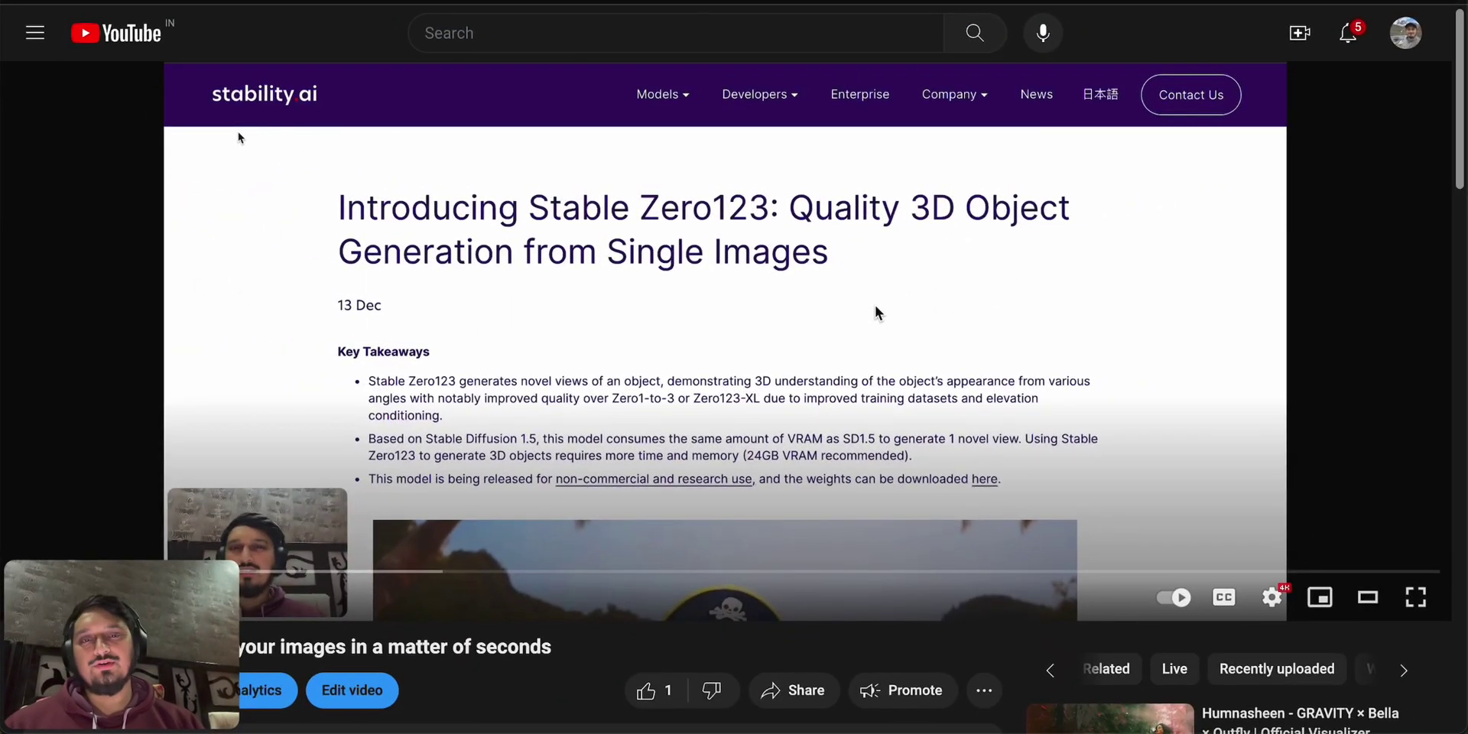
Step: Scroll through the YouTube video's description and comments
scroll(874, 313, down, 5)
scroll(876, 312, up, 1)
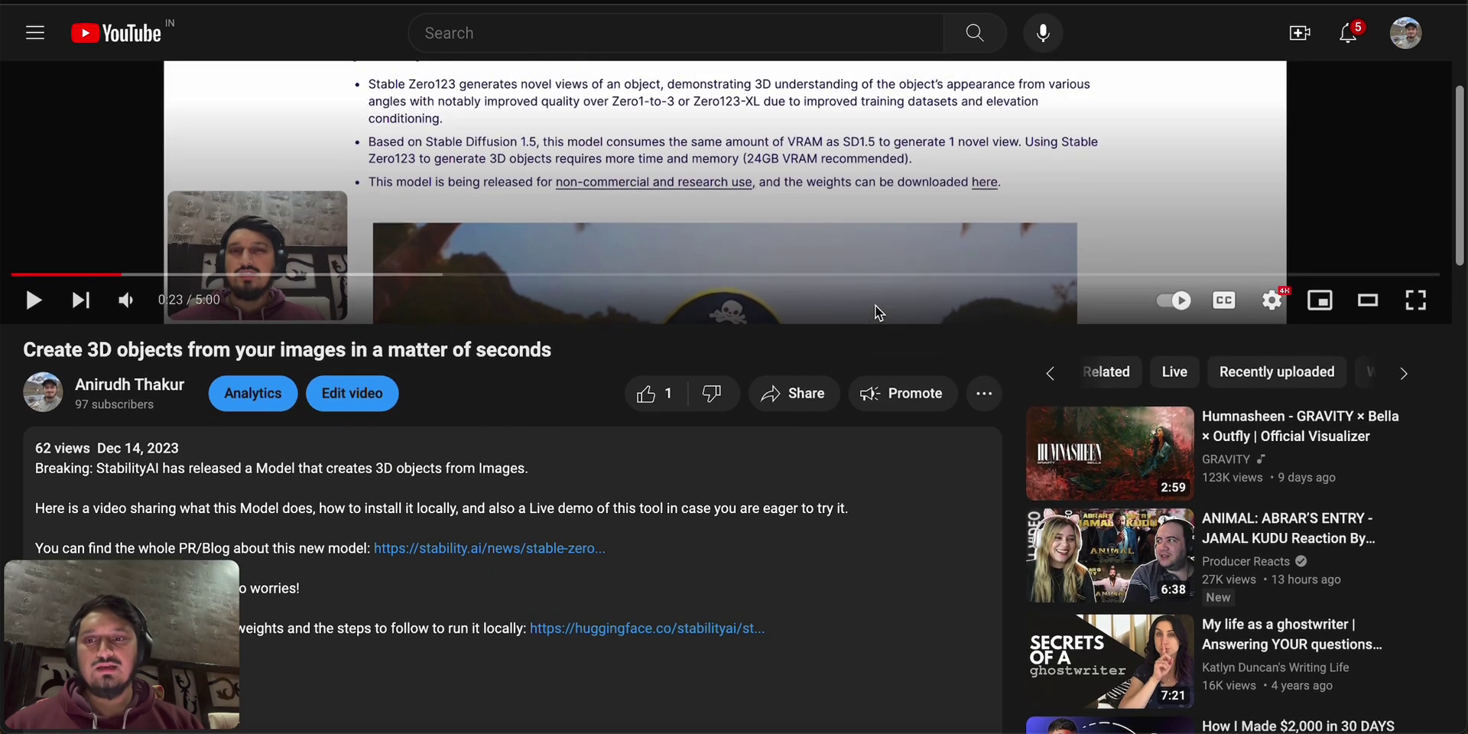
scroll(877, 312, up, 4)
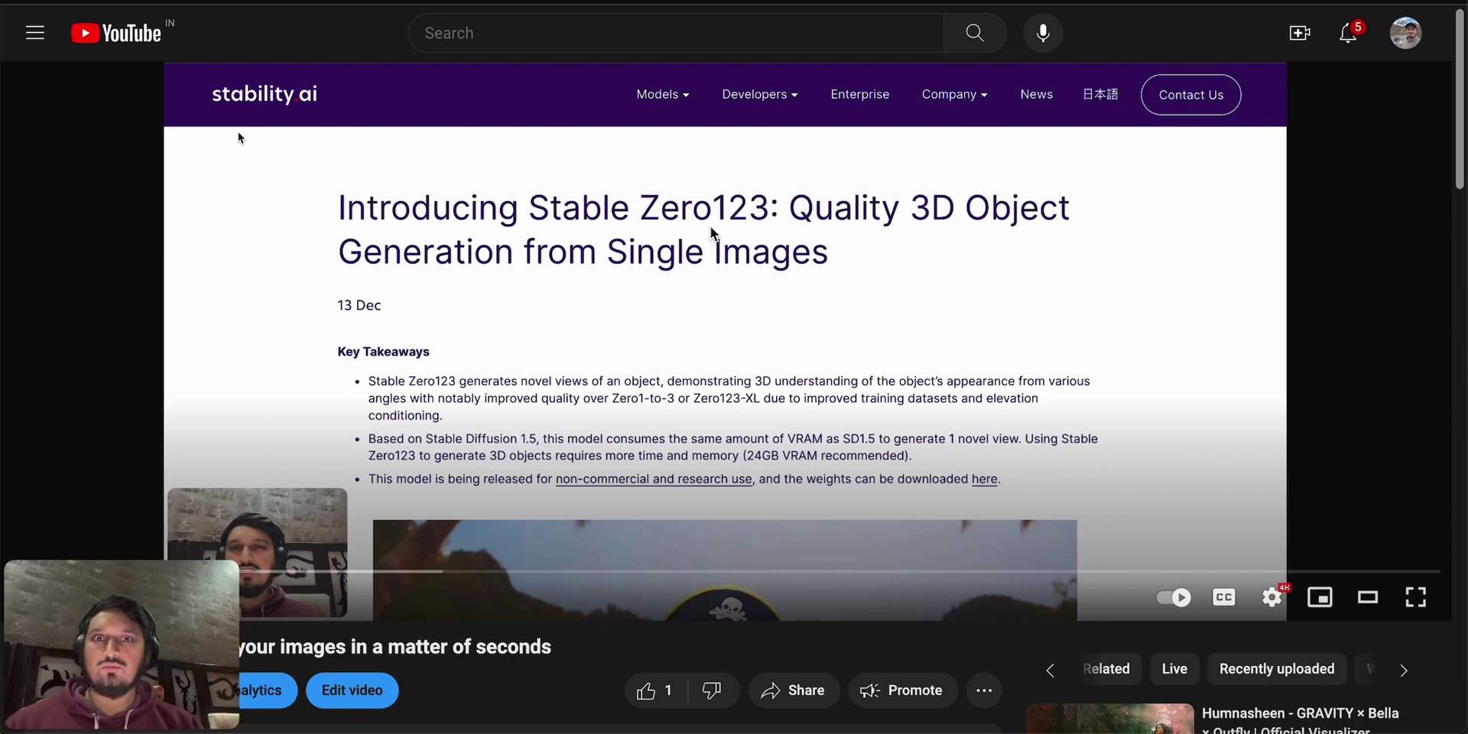
scroll(703, 230, down, 1)
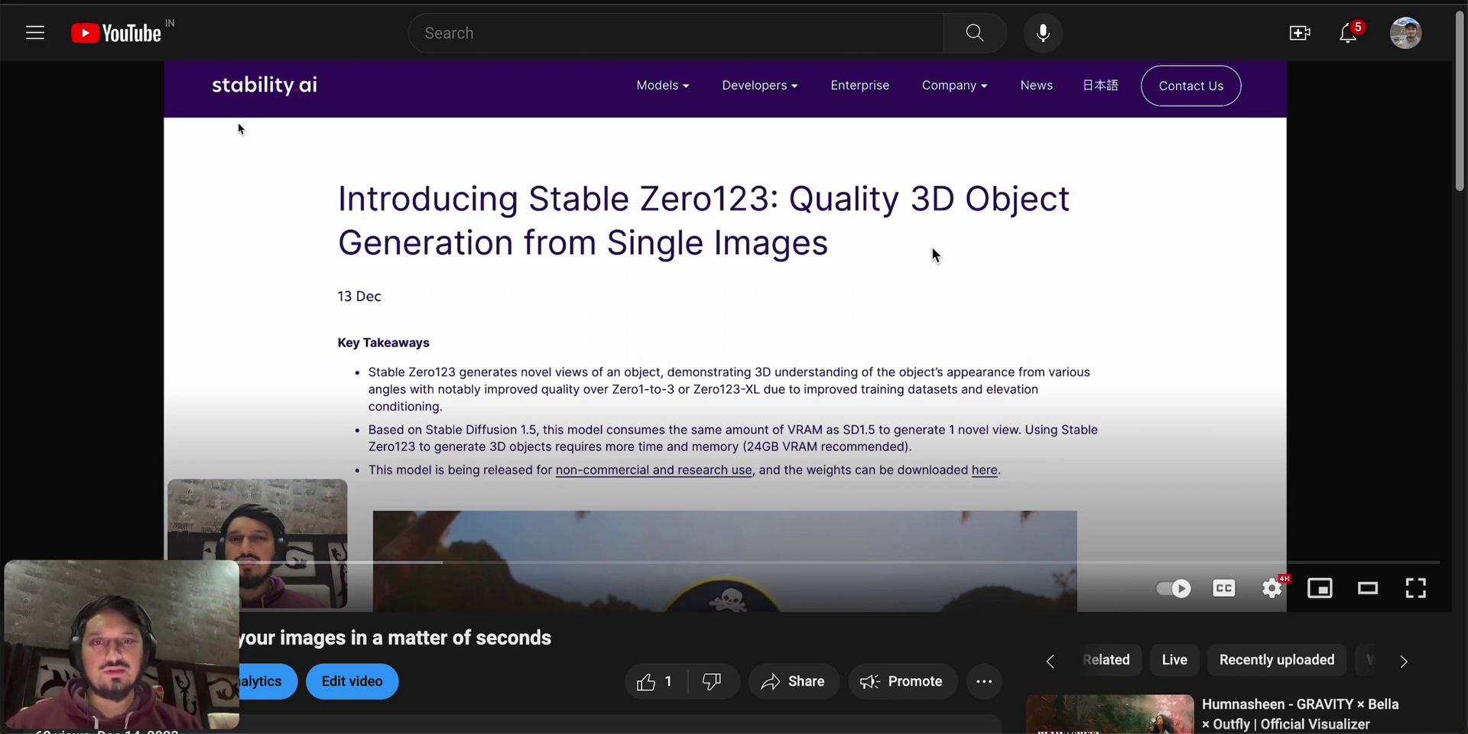
scroll(932, 255, down, 1)
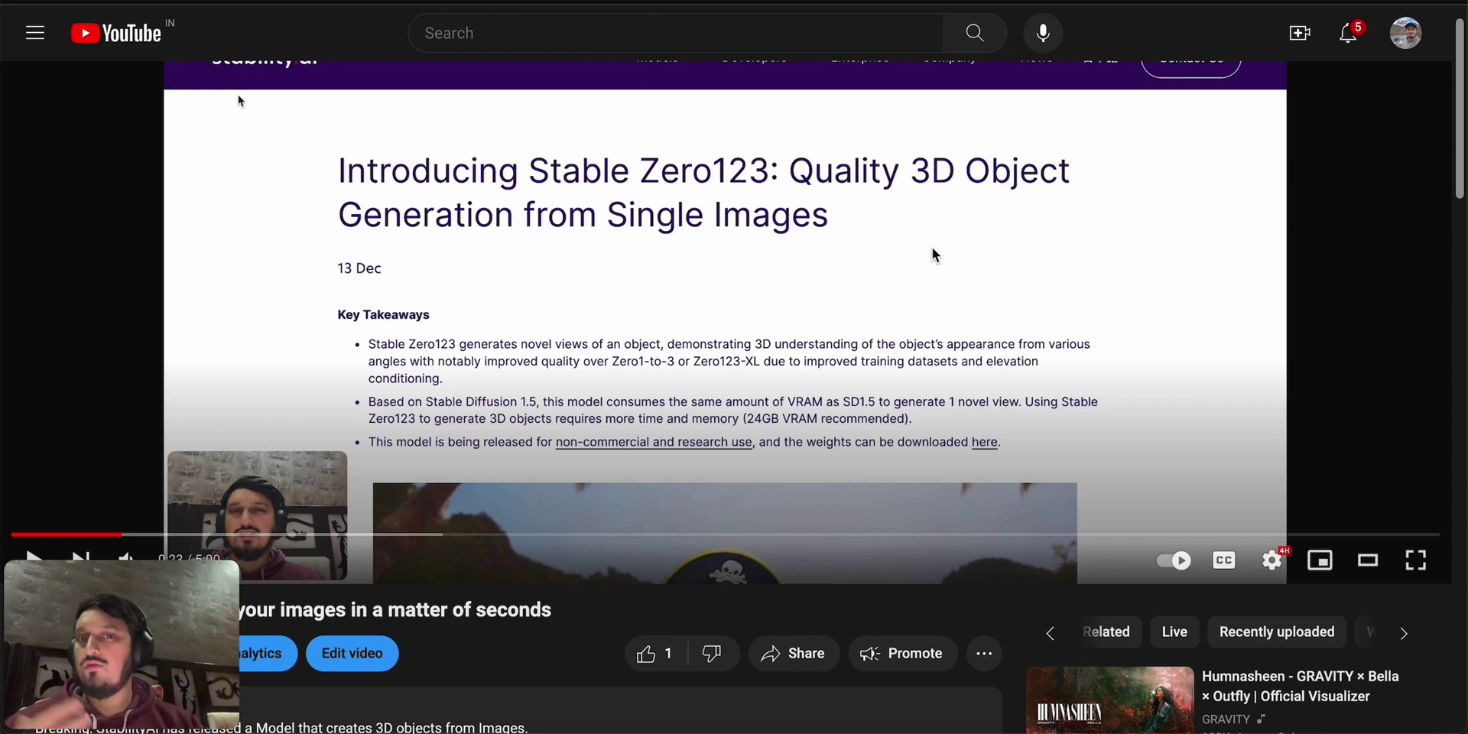
scroll(932, 254, down, 5)
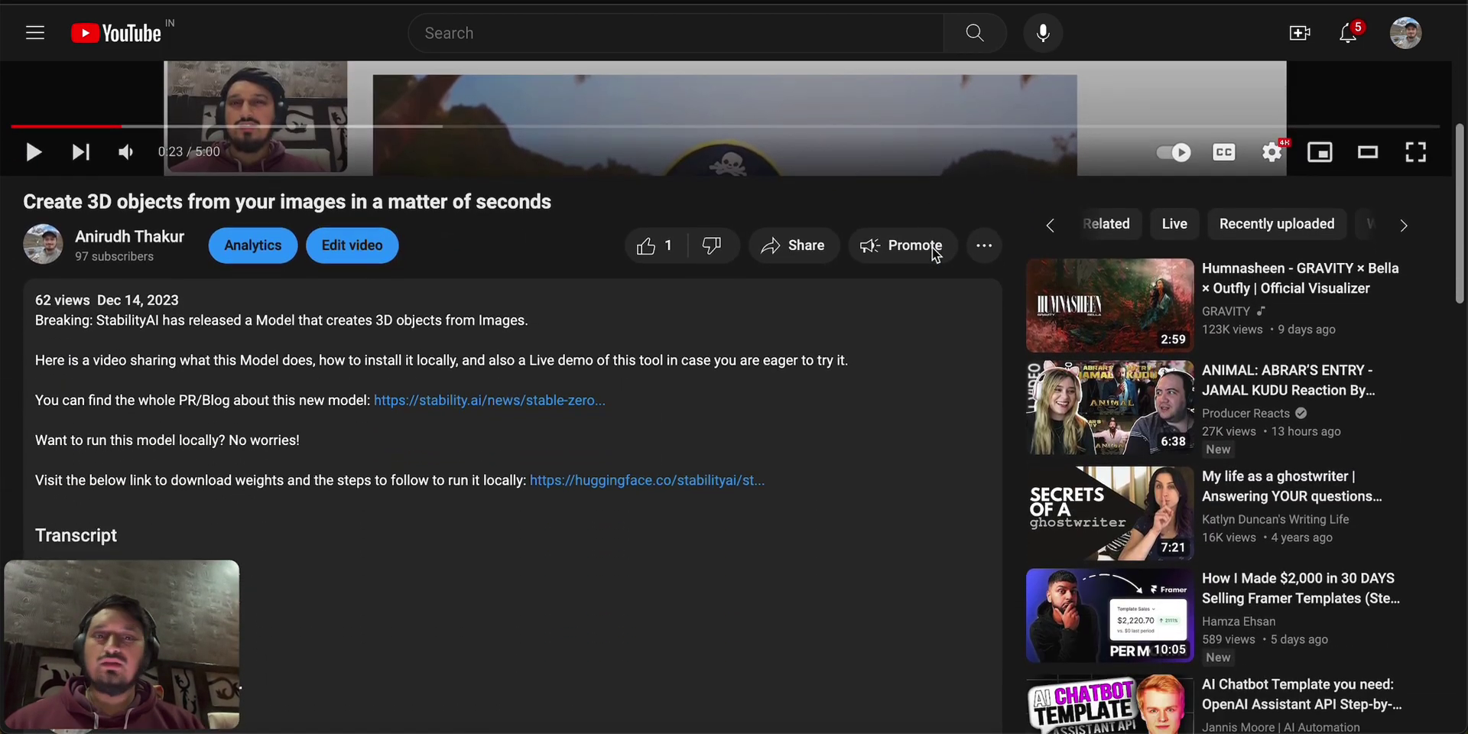
scroll(933, 251, down, 7)
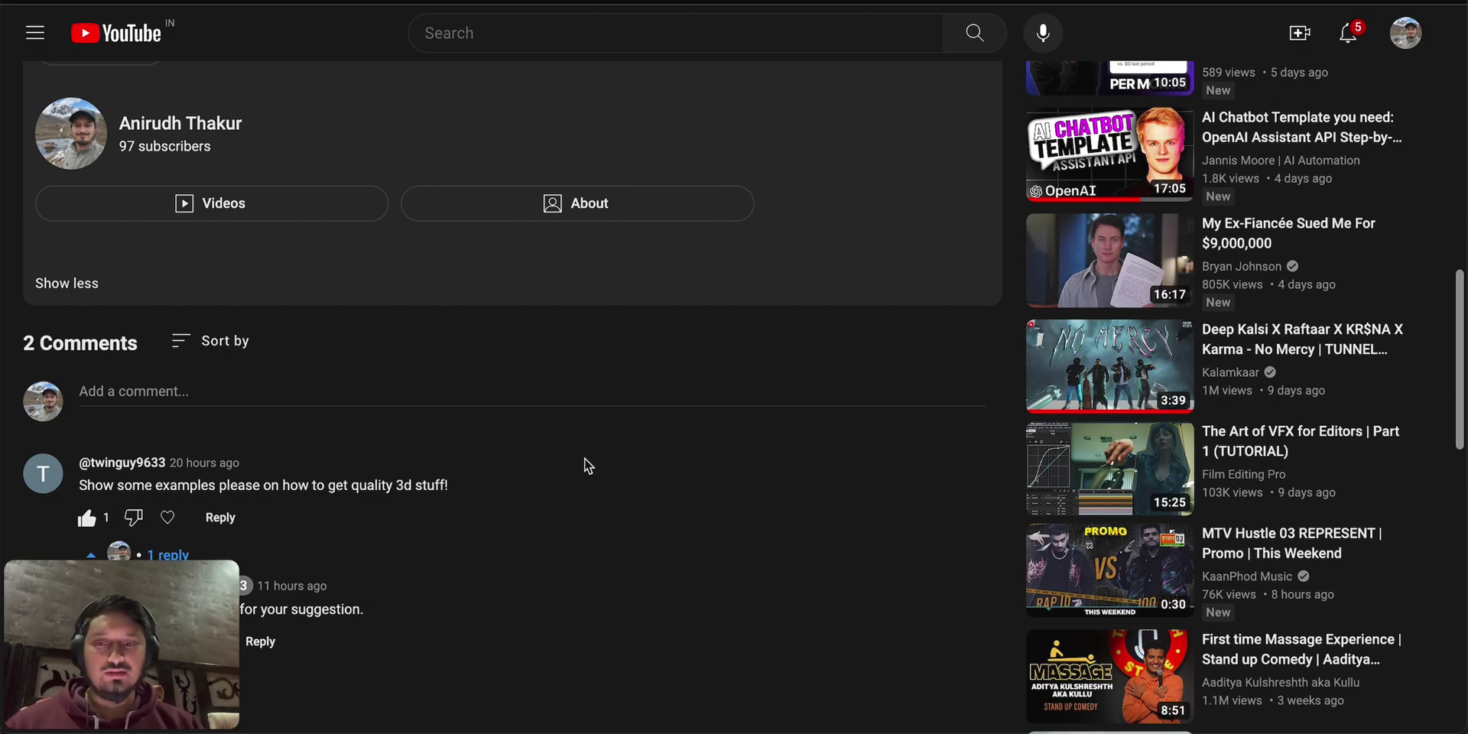
scroll(584, 457, up, 9)
scroll(584, 457, up, 4)
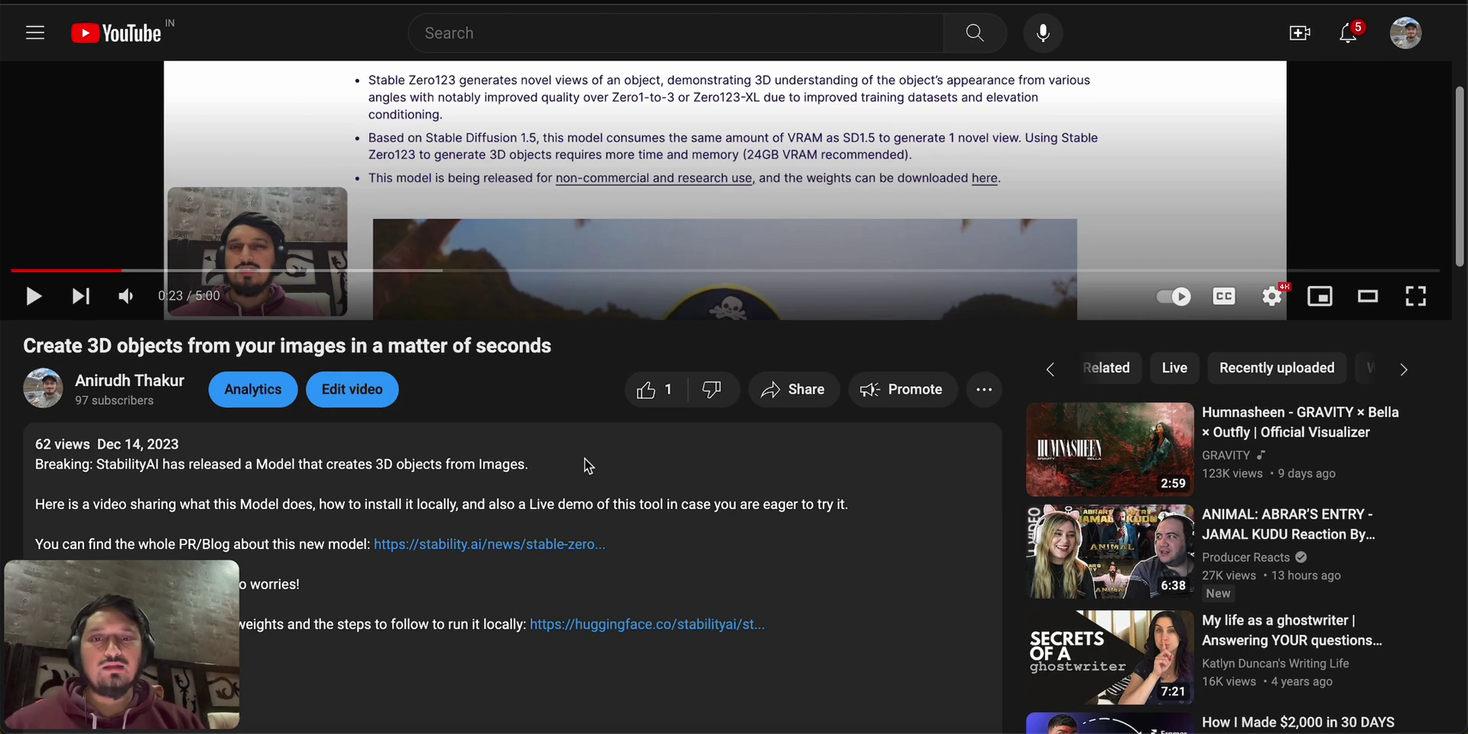
scroll(584, 457, up, 2)
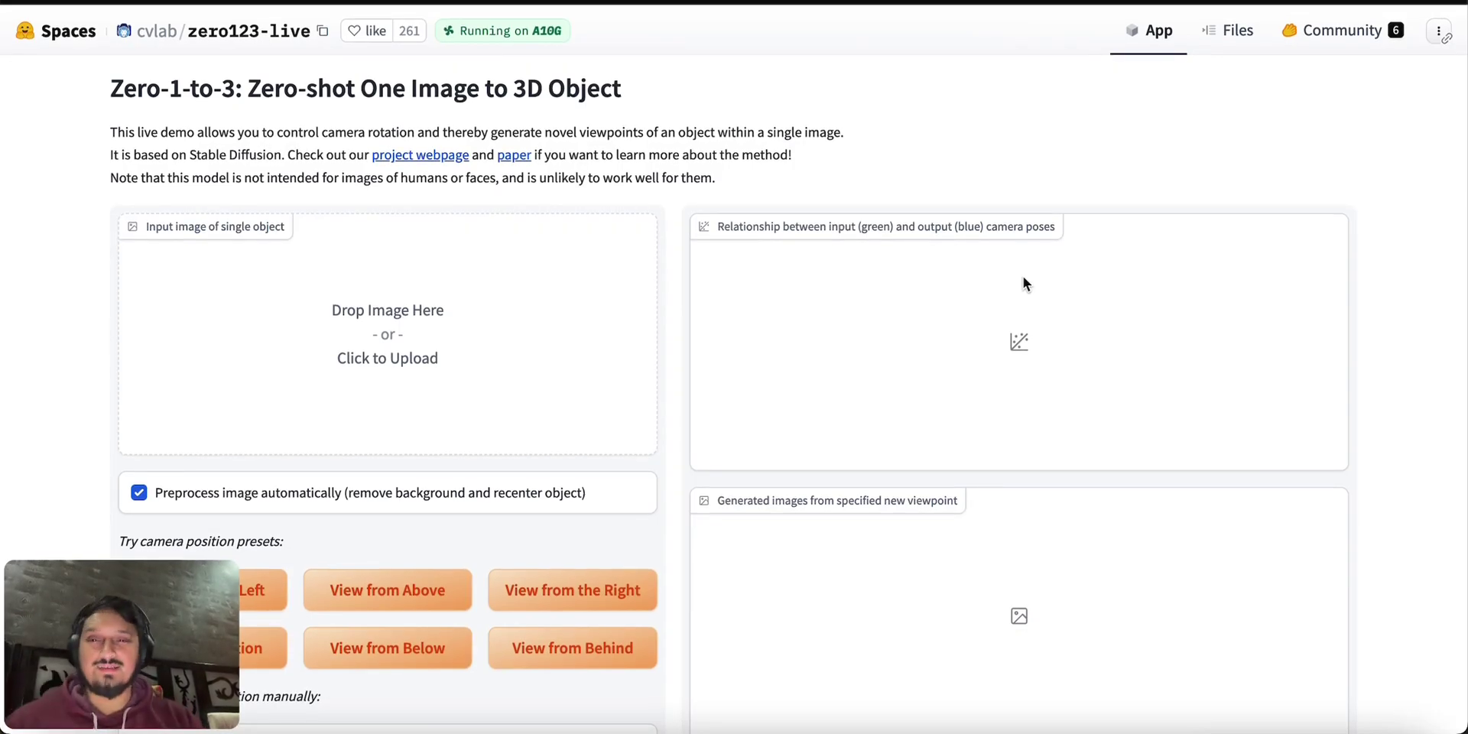
Step: Upload Jeep1.png as the demo's input image
click(410, 350)
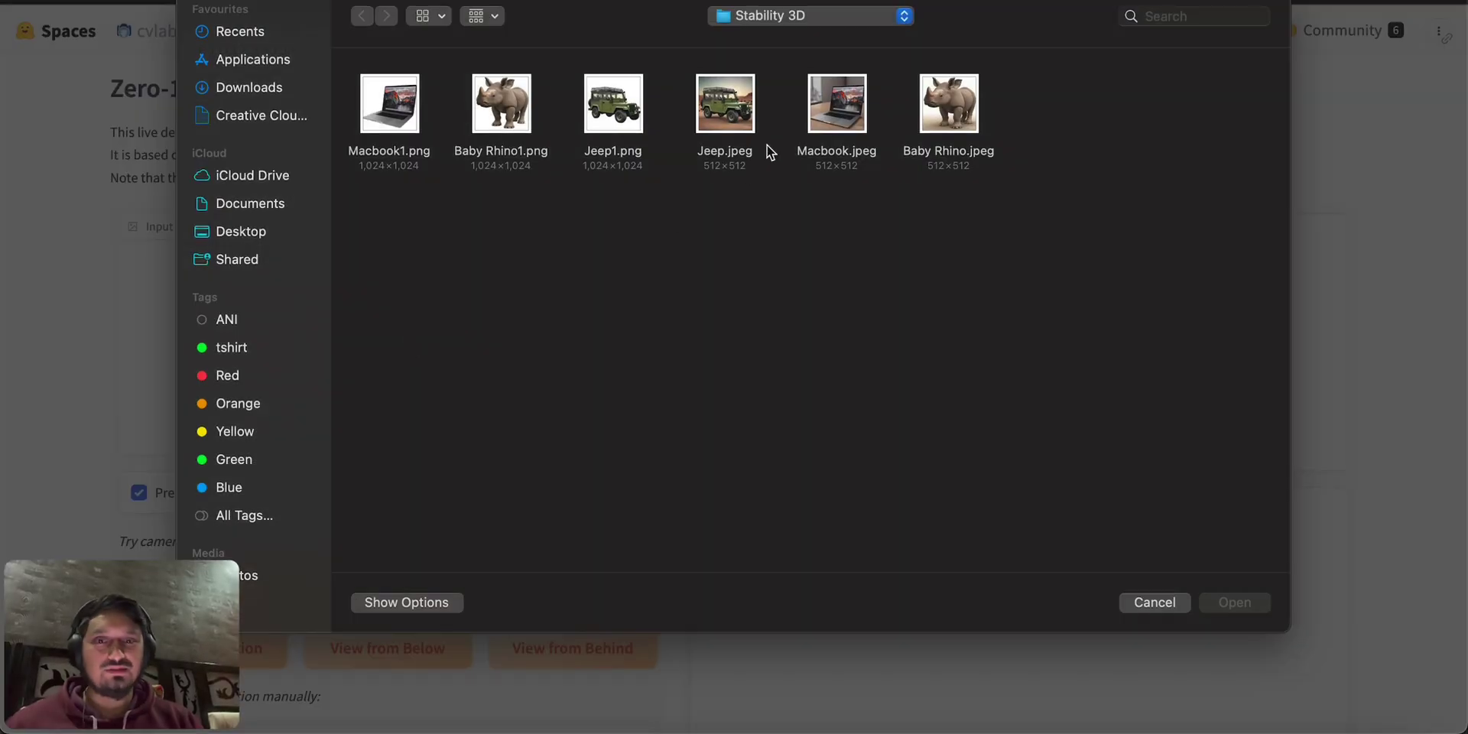
double_click(616, 127)
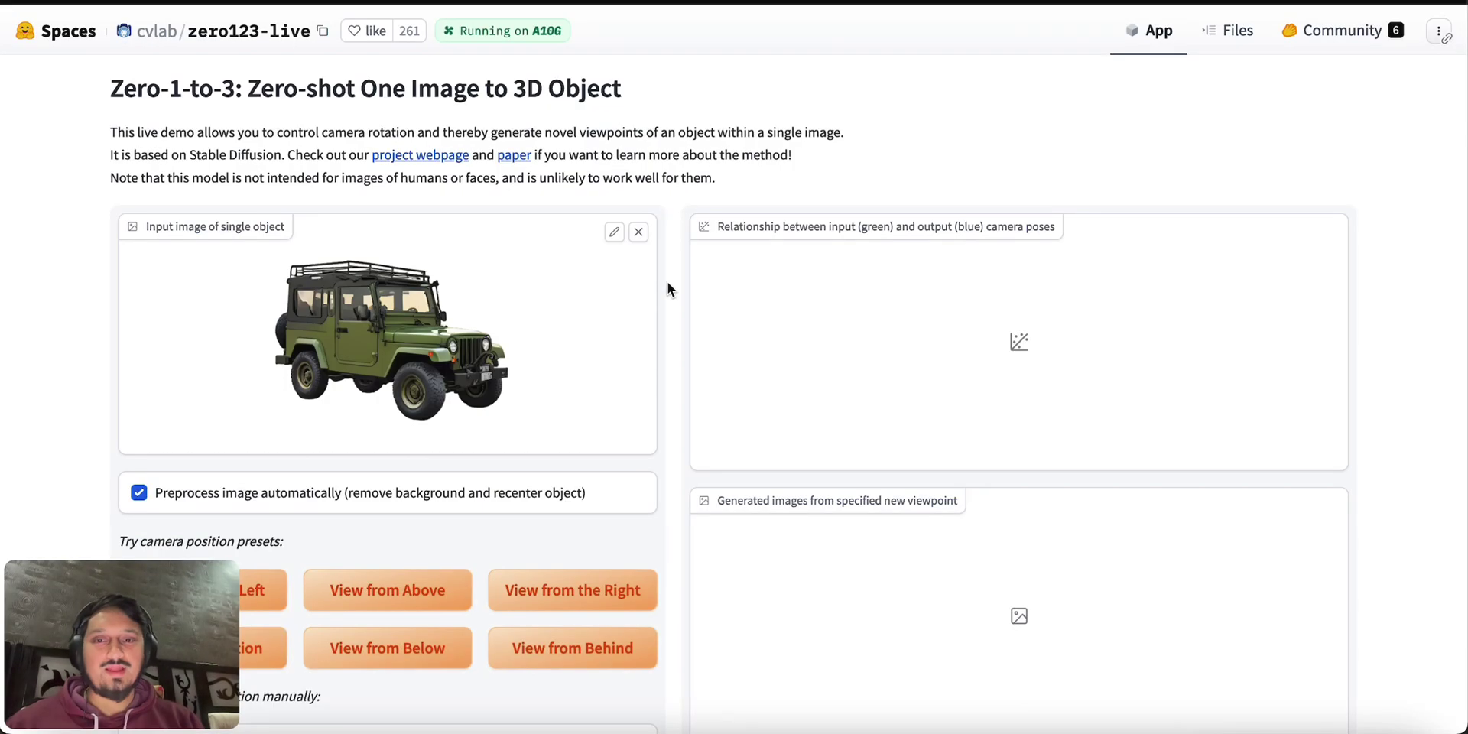
scroll(580, 405, down, 3)
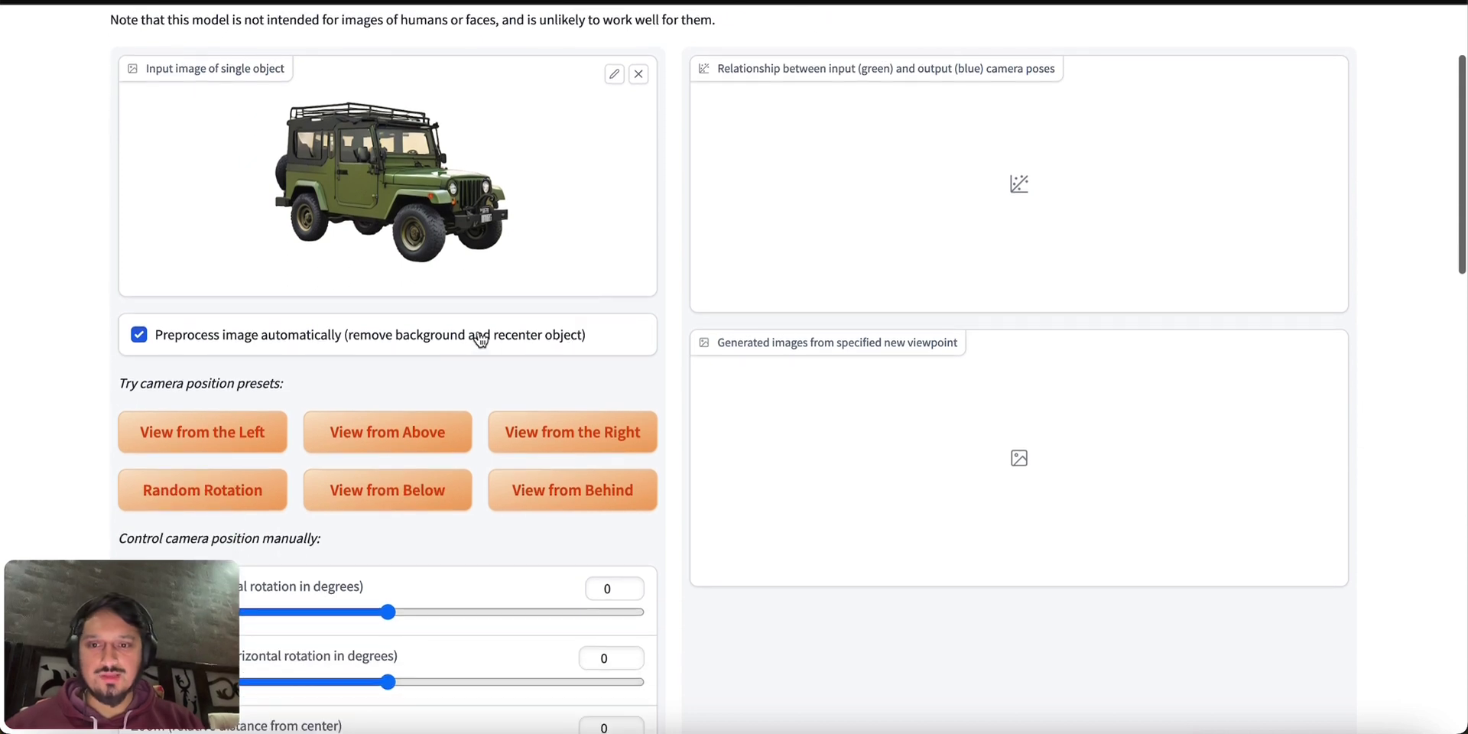
Step: Generate four right-side jeep views (azimuth 90) with automatic preprocessing turned off, then review them
click(526, 358)
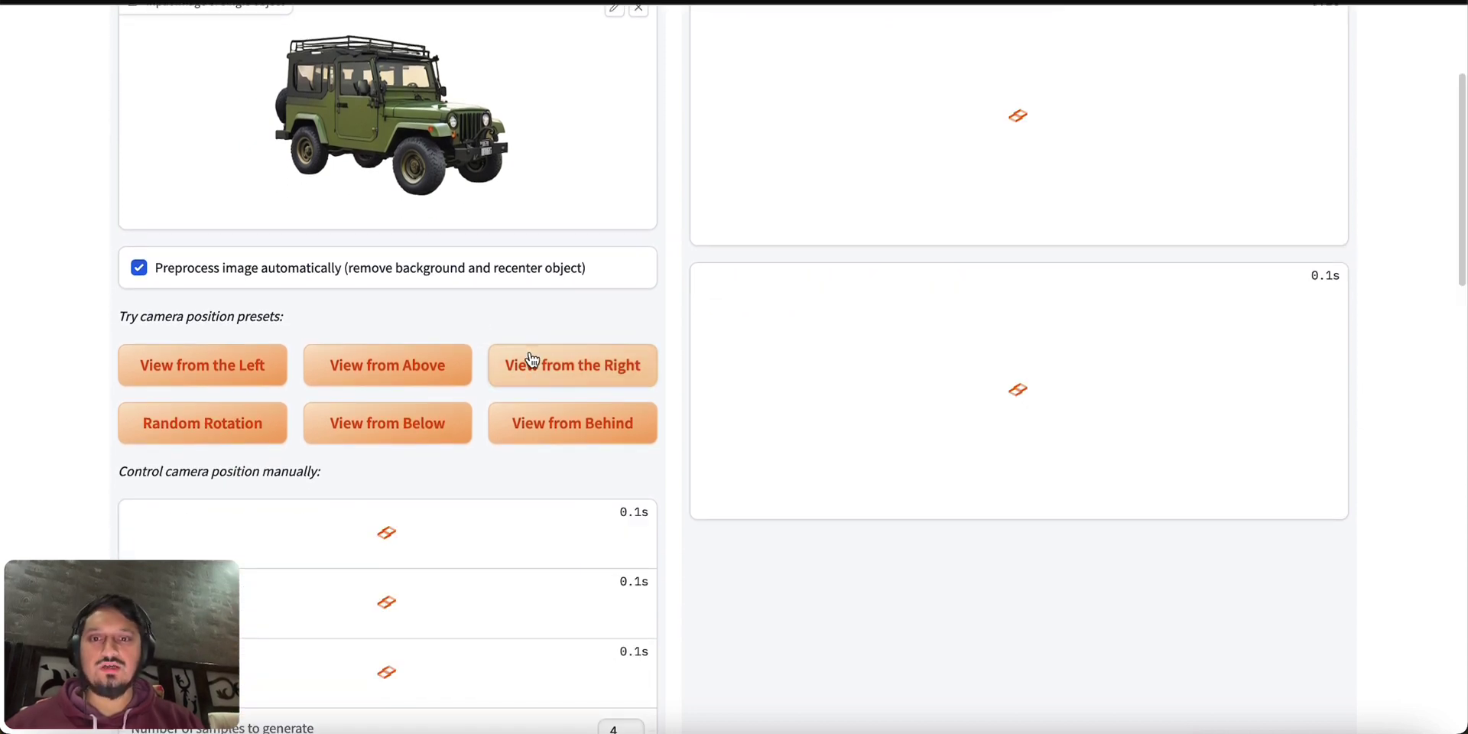
click(136, 270)
scroll(455, 229, up, 1)
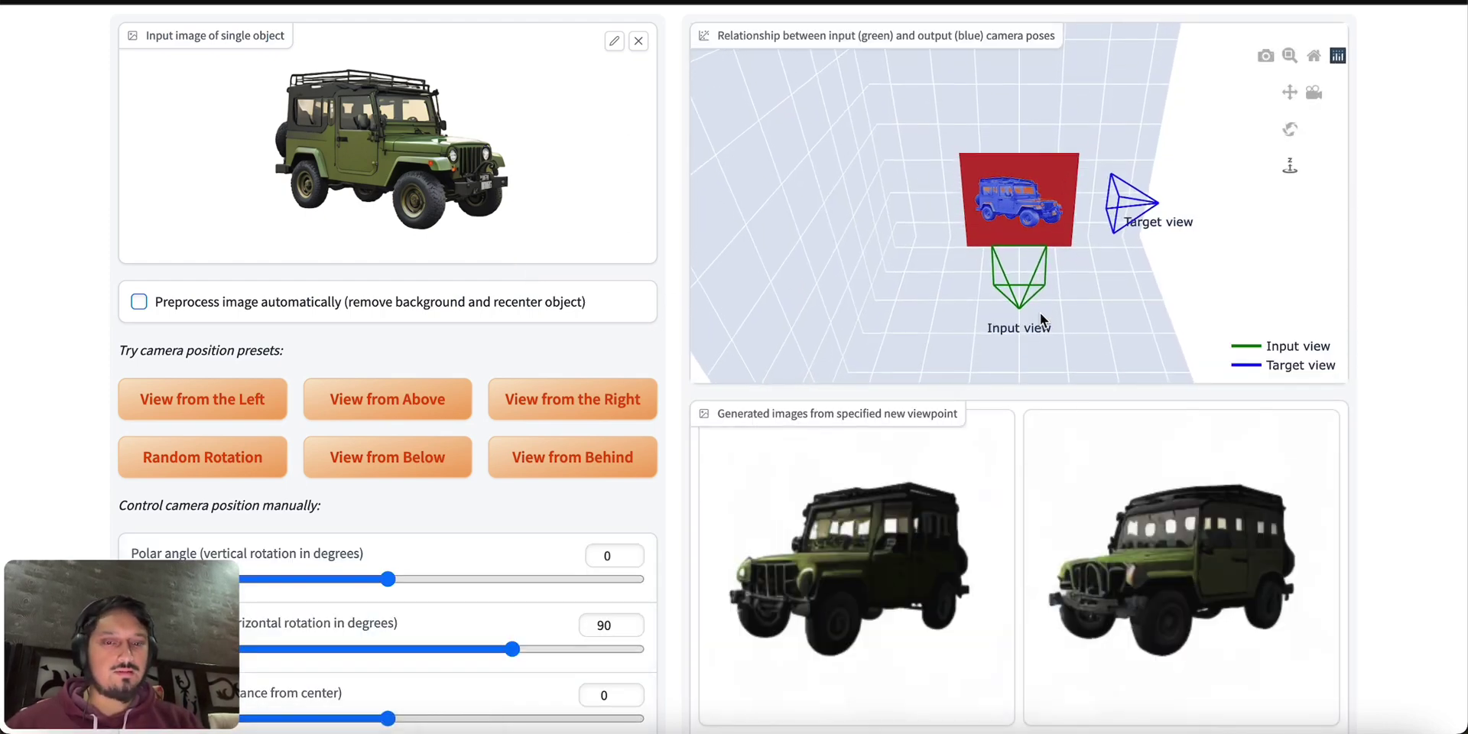
scroll(1147, 535, down, 3)
scroll(1187, 609, down, 4)
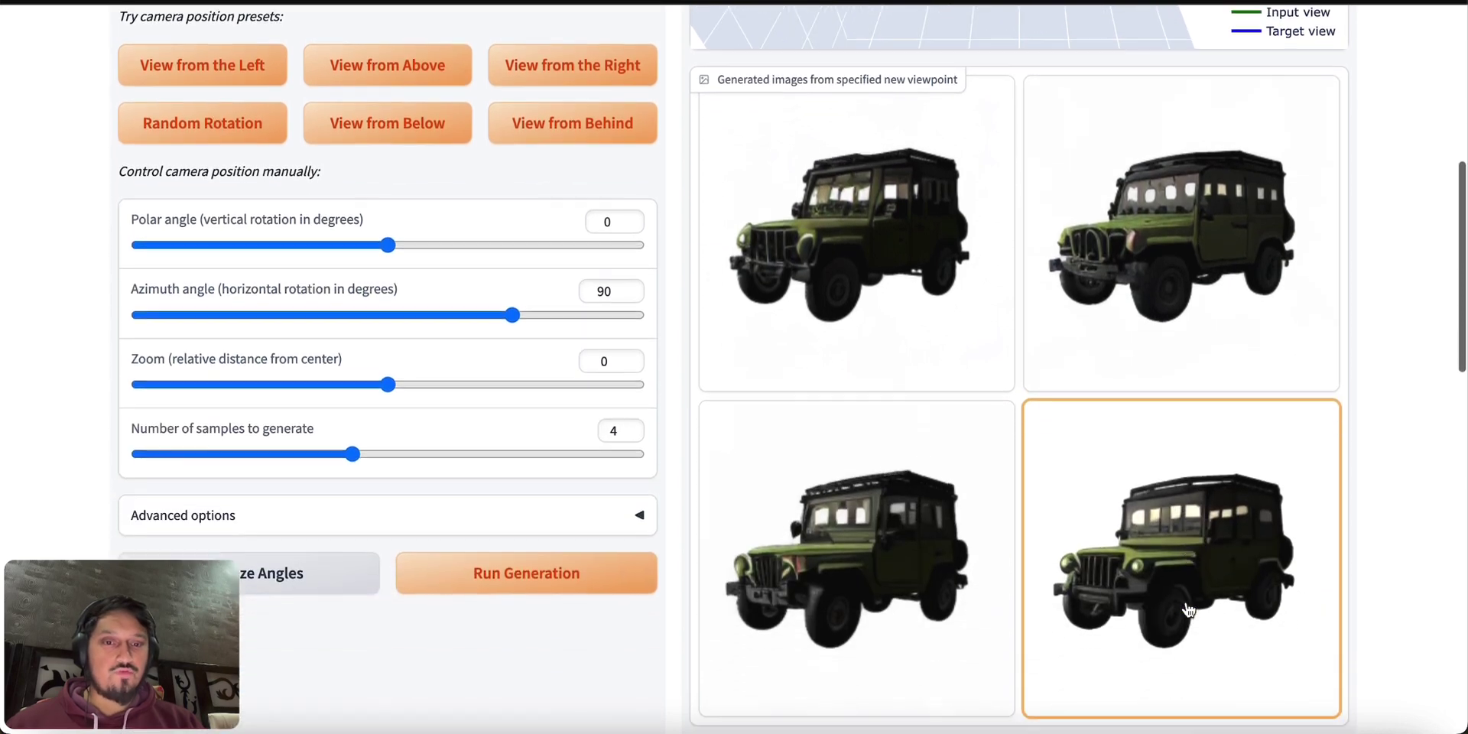
scroll(1187, 609, down, 1)
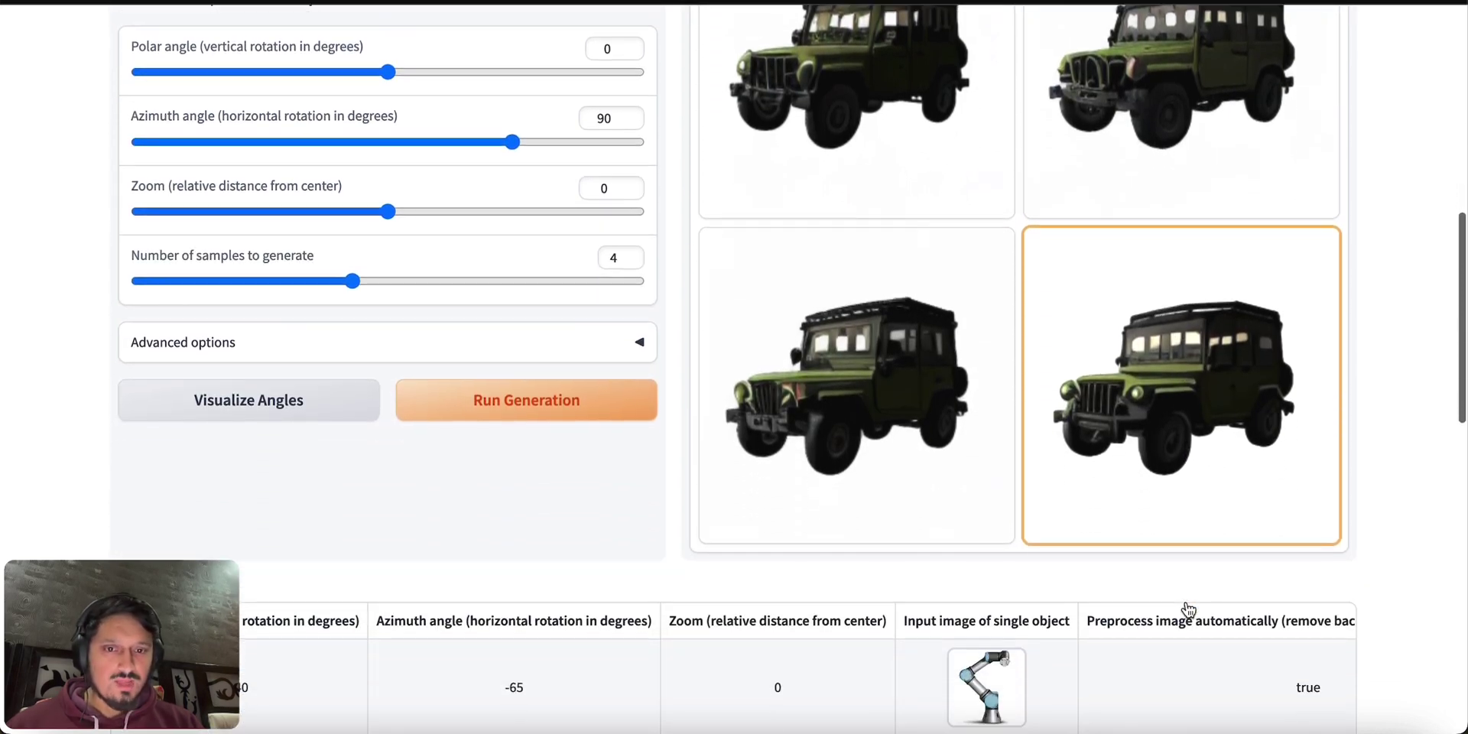
scroll(1187, 610, up, 3)
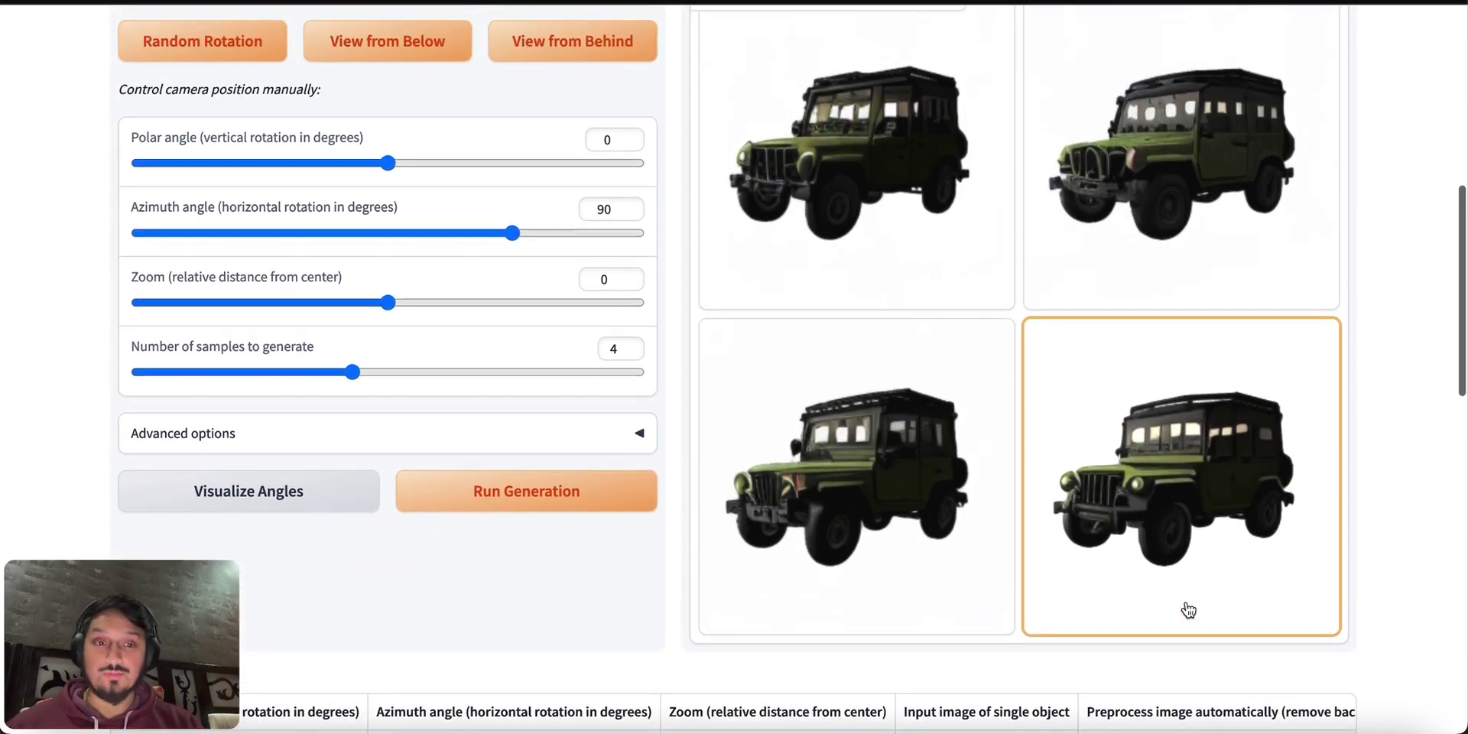
scroll(1187, 609, up, 3)
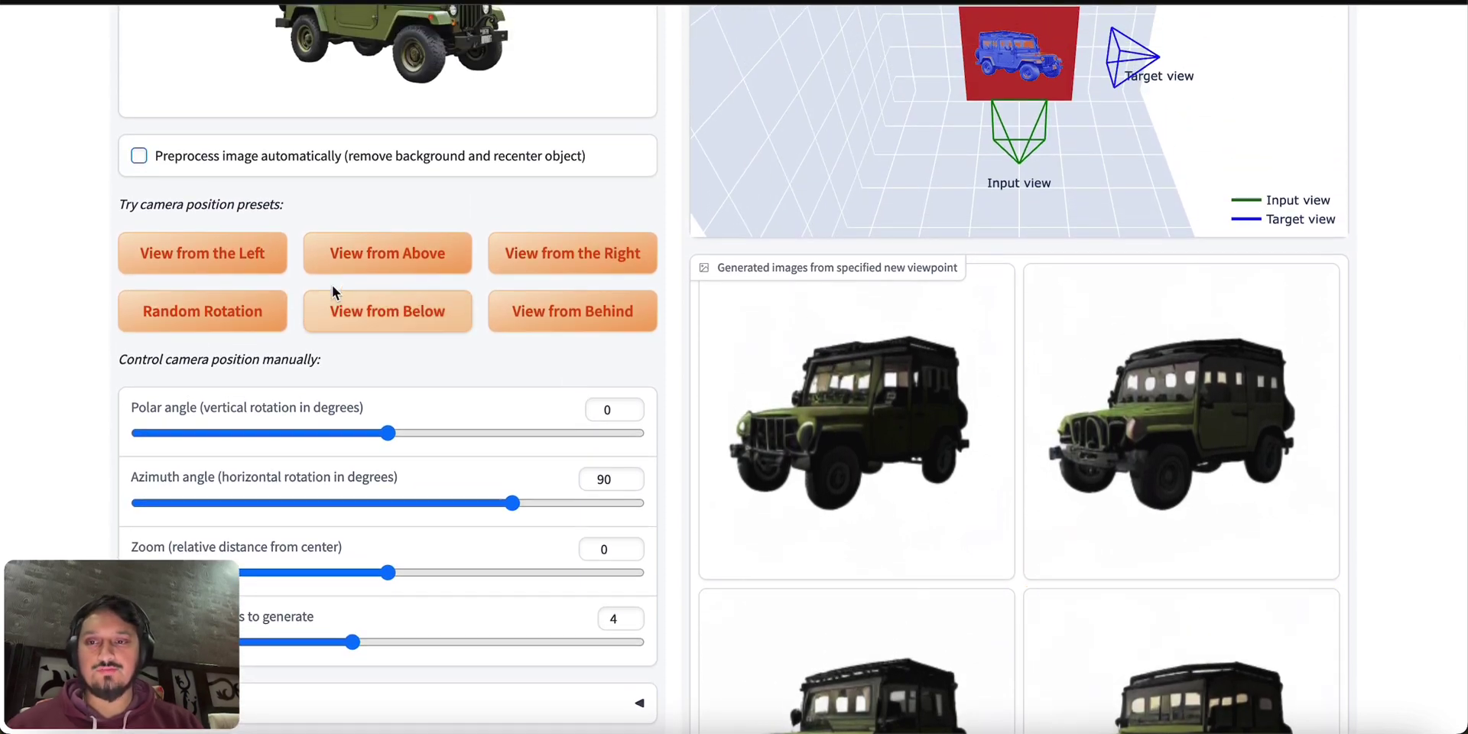
click(373, 270)
scroll(606, 301, up, 1)
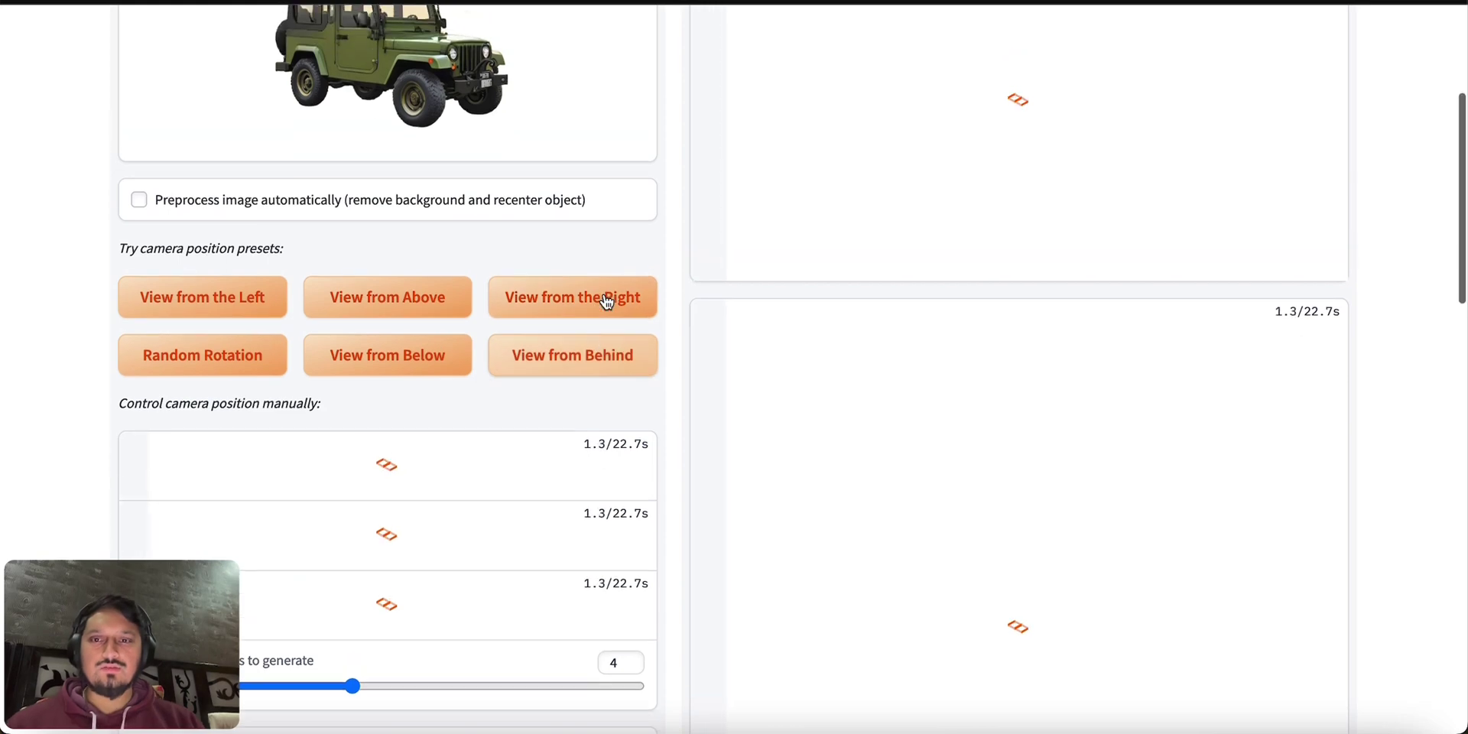
scroll(607, 301, up, 5)
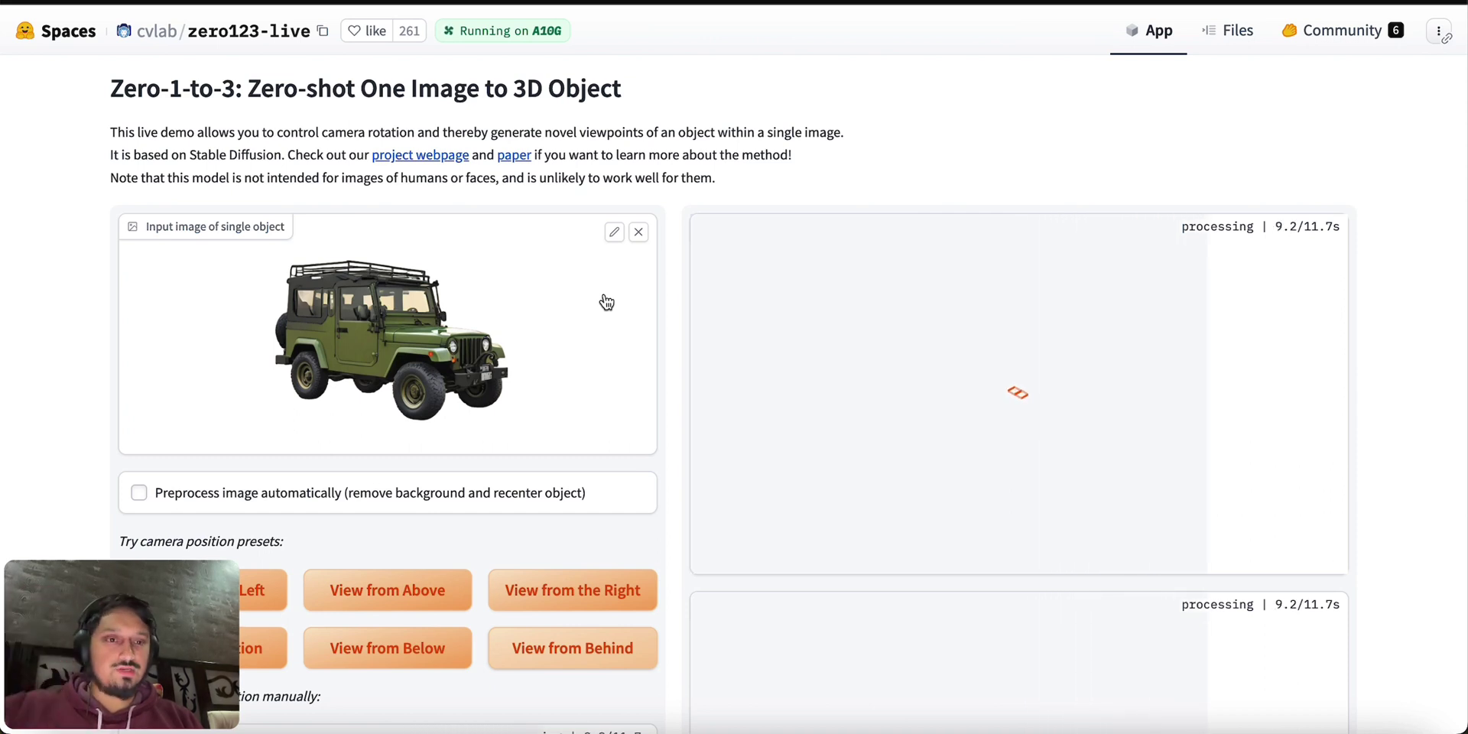
scroll(606, 303, down, 3)
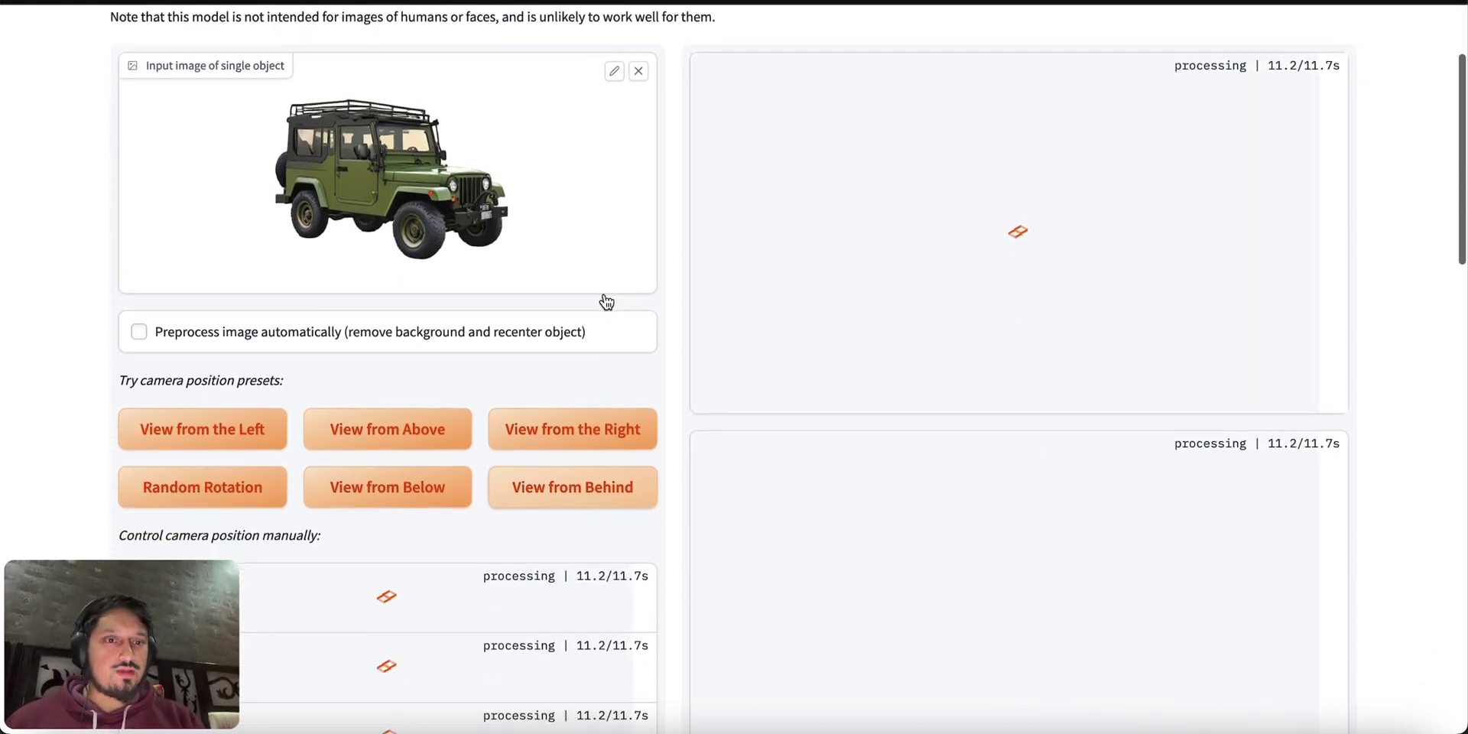
scroll(606, 298, down, 2)
scroll(877, 331, down, 2)
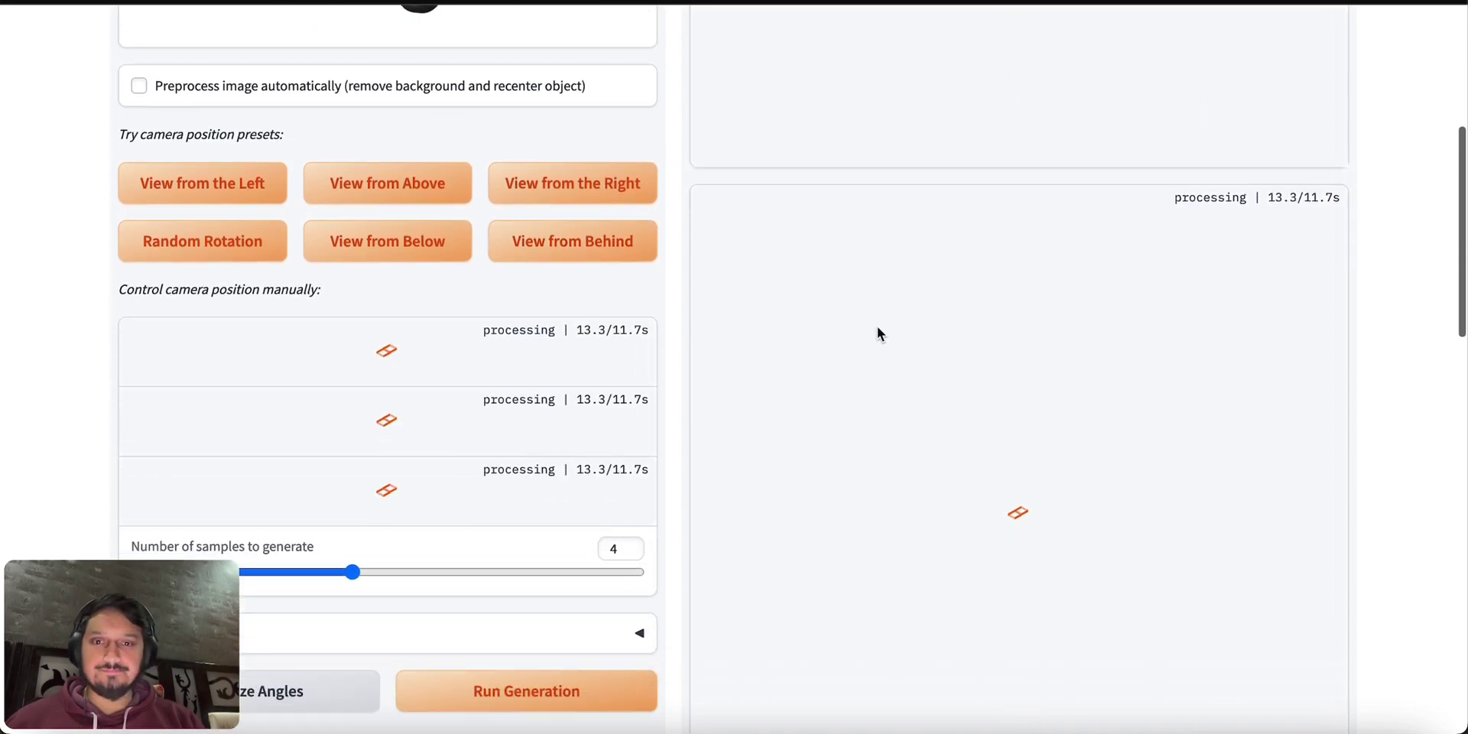
scroll(878, 333, down, 1)
scroll(878, 333, down, 1)
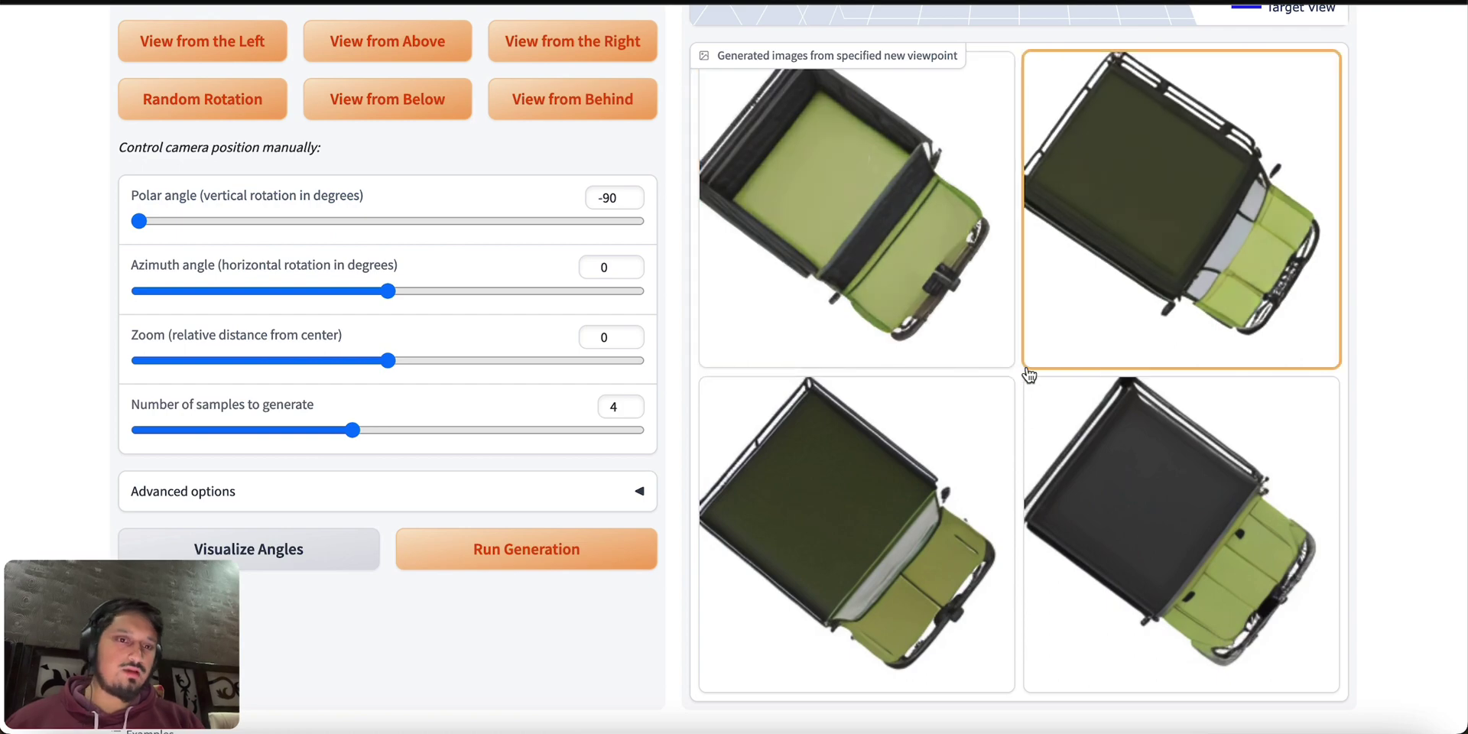
scroll(1134, 309, down, 1)
scroll(1134, 309, up, 1)
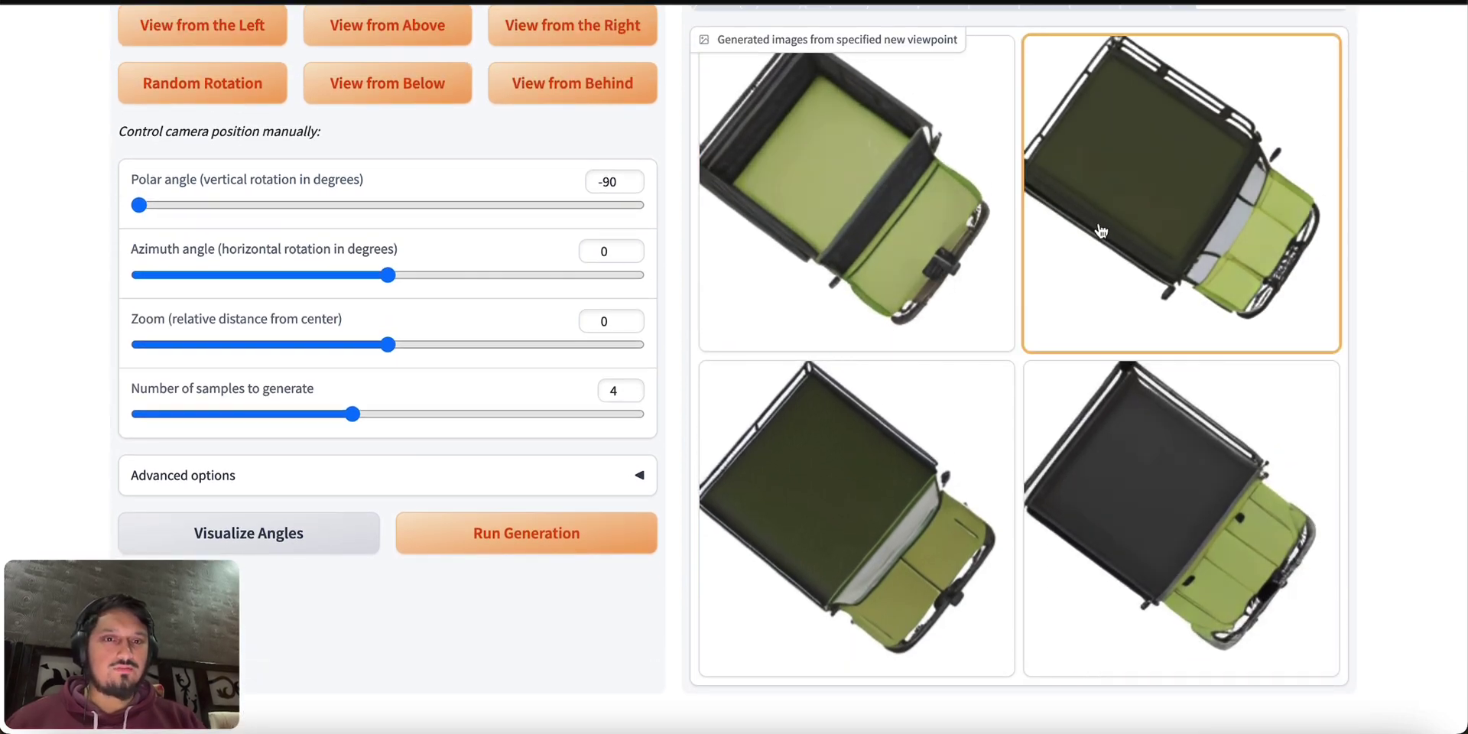
scroll(1101, 231, up, 5)
scroll(1100, 231, down, 2)
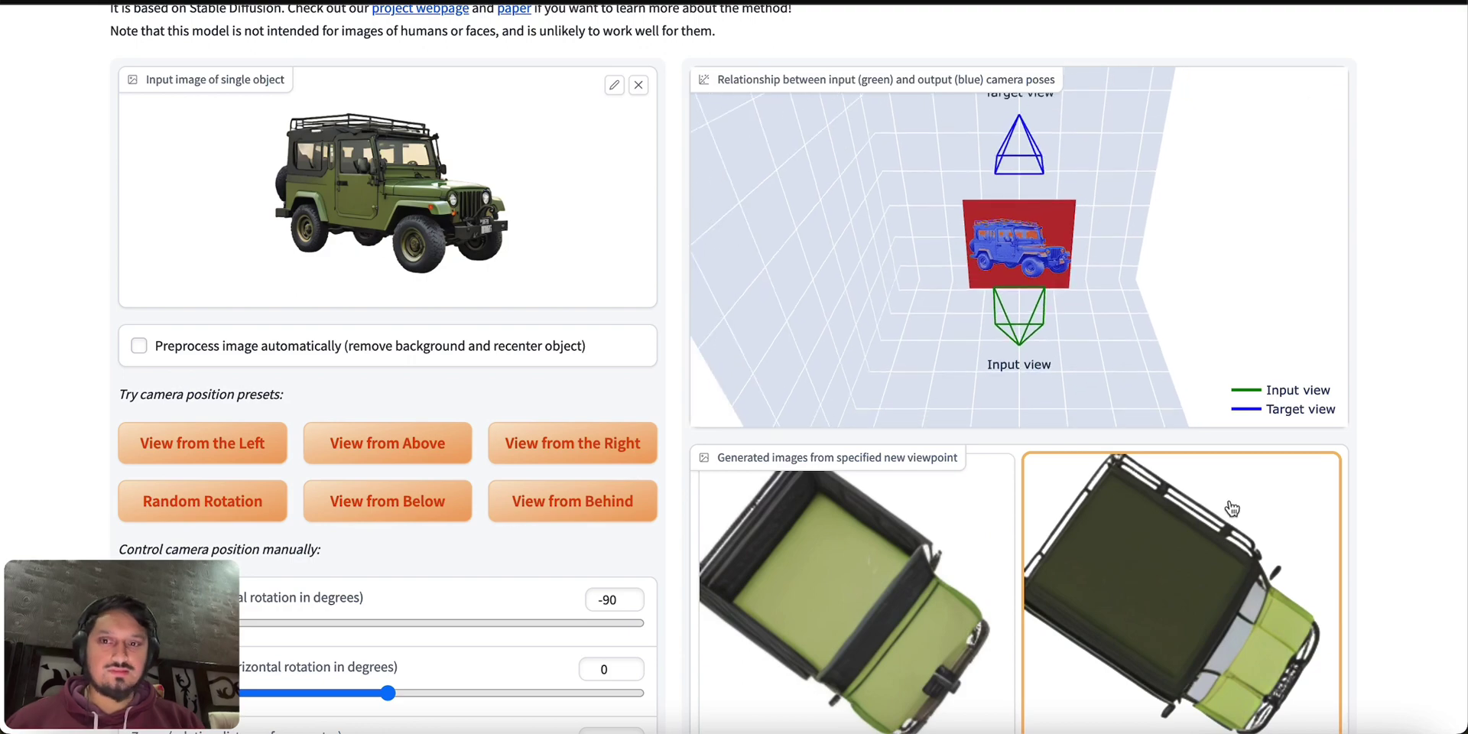
scroll(1218, 560, down, 6)
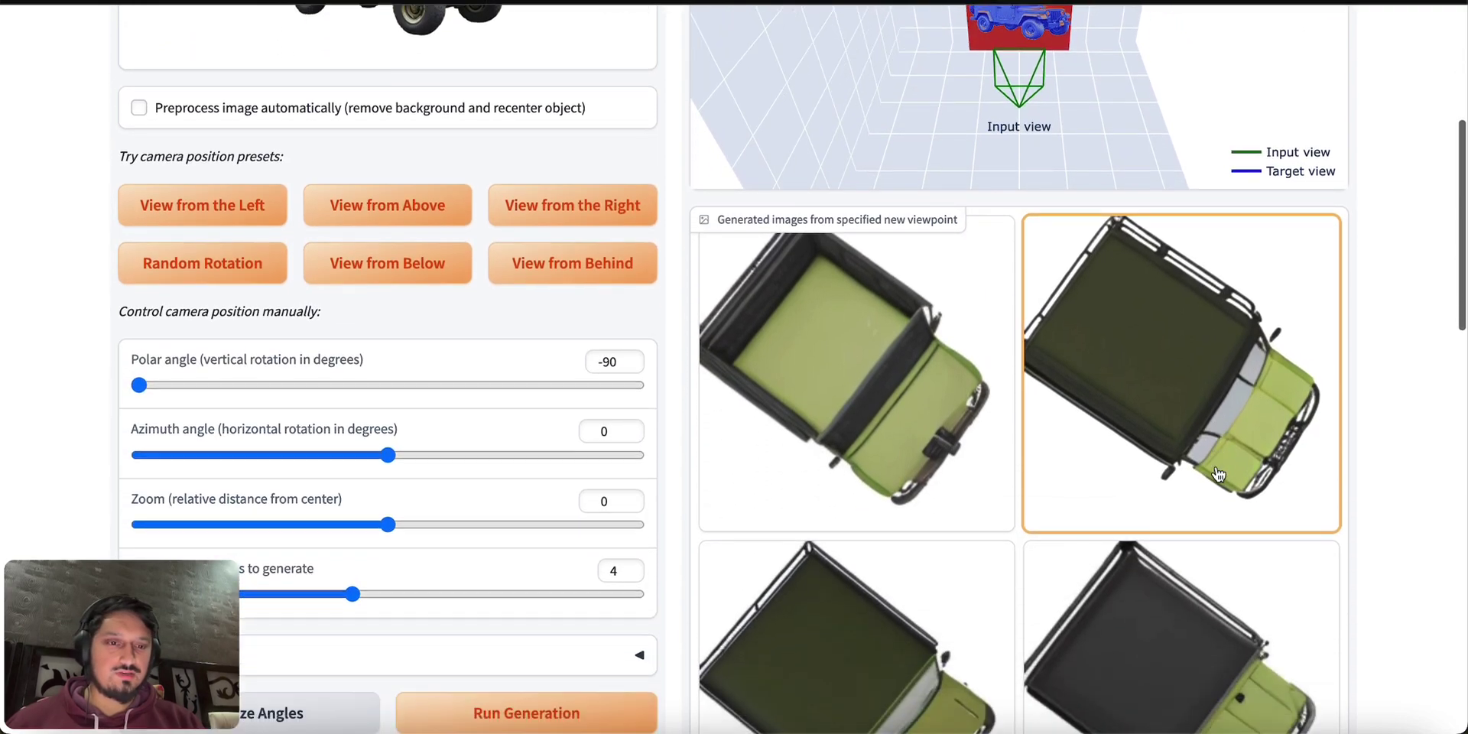
scroll(1219, 474, up, 8)
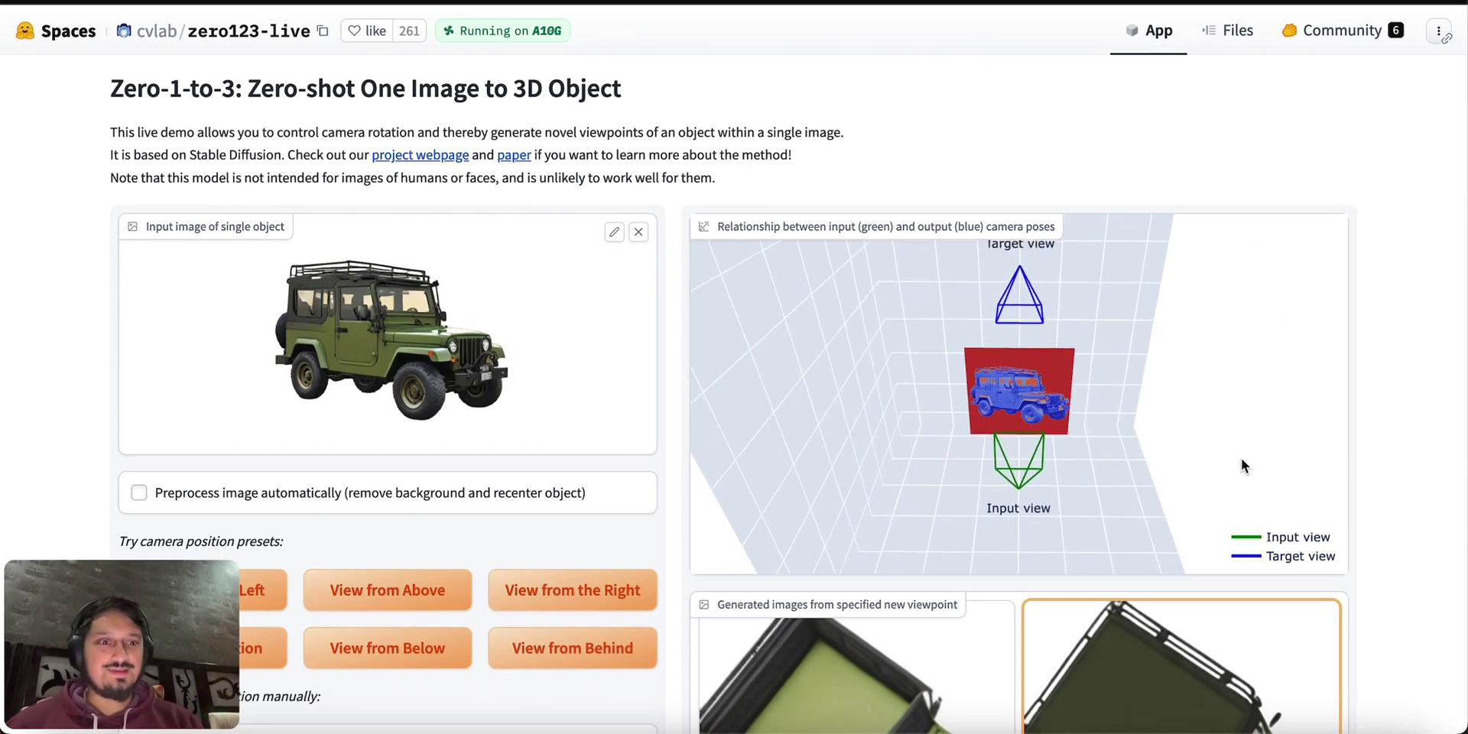
scroll(1005, 292, down, 1)
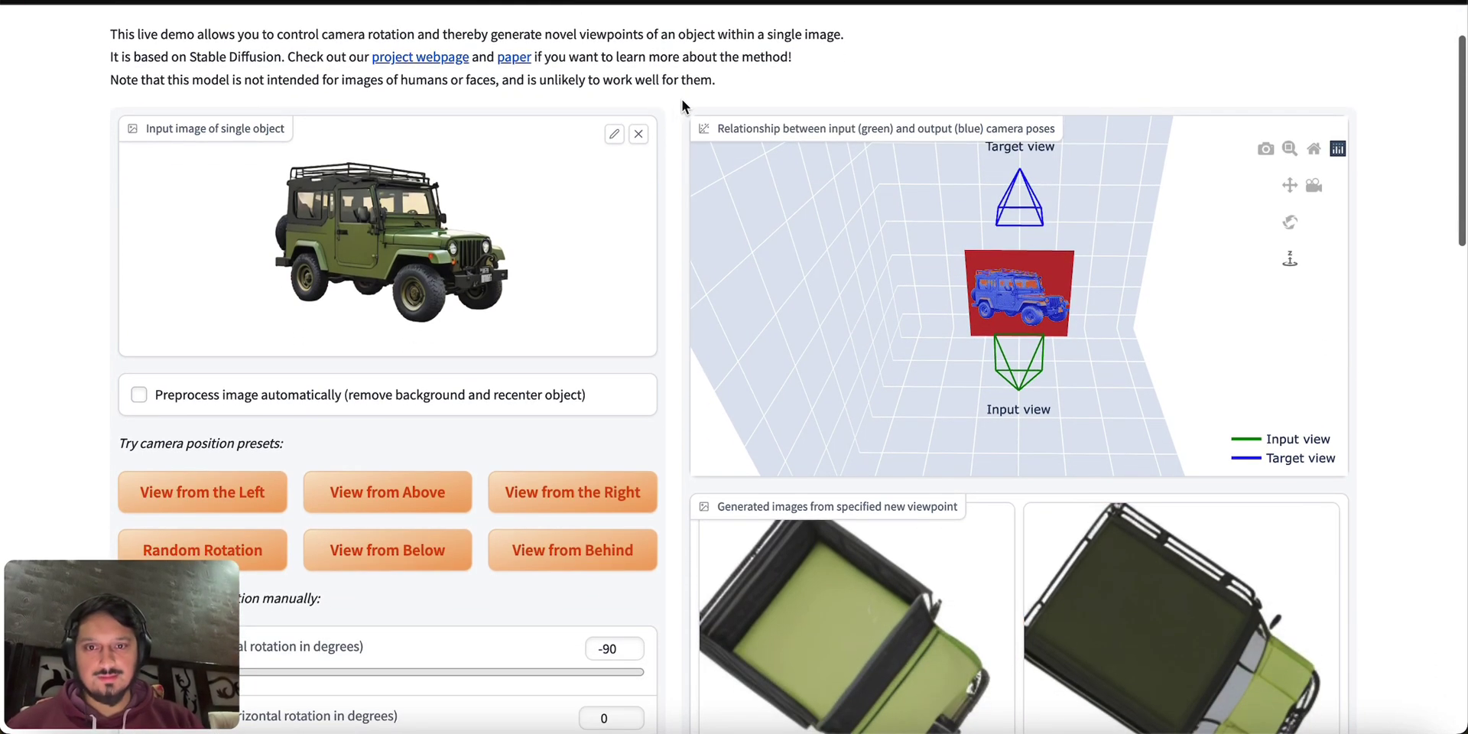
Step: Replace the jeep input image with the Macbook1.png laptop photo
click(642, 135)
click(502, 197)
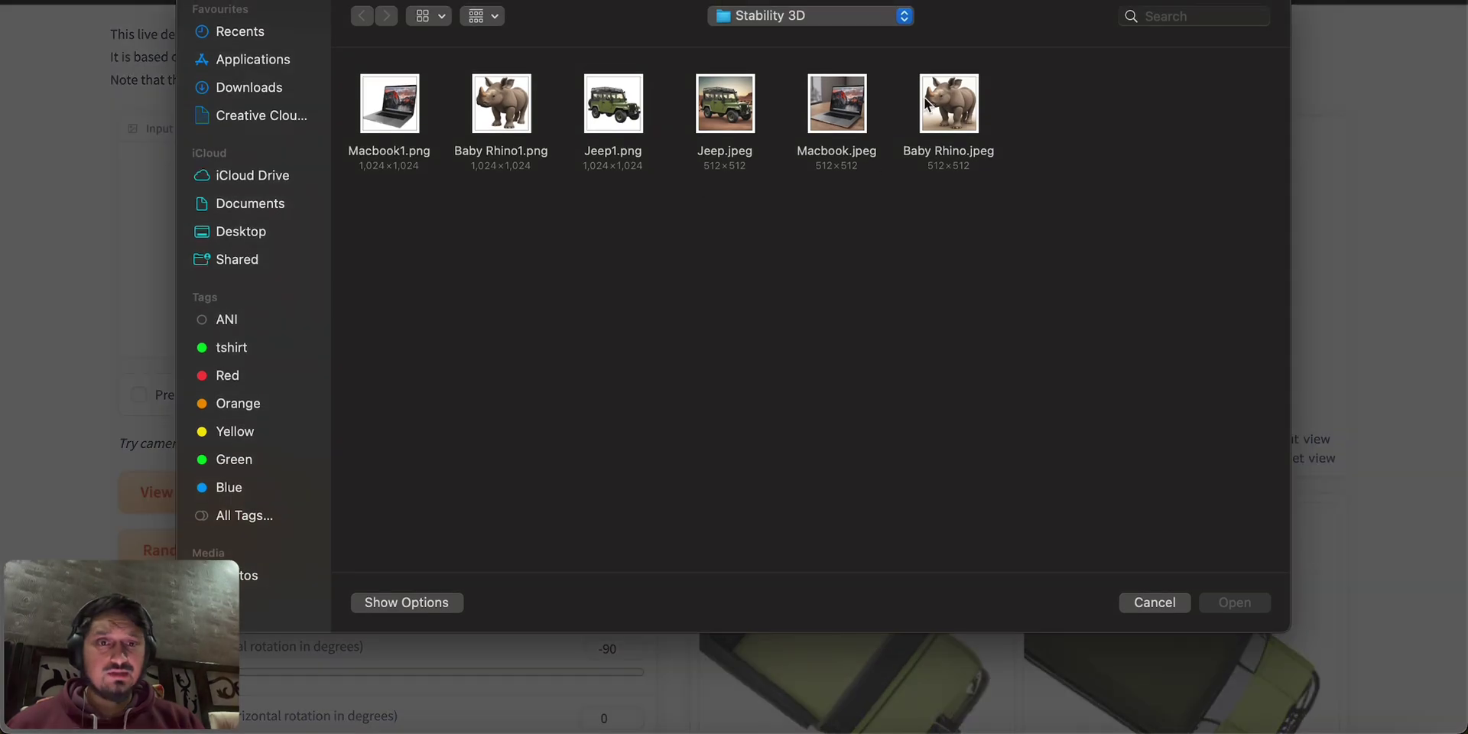
click(376, 127)
key(Return)
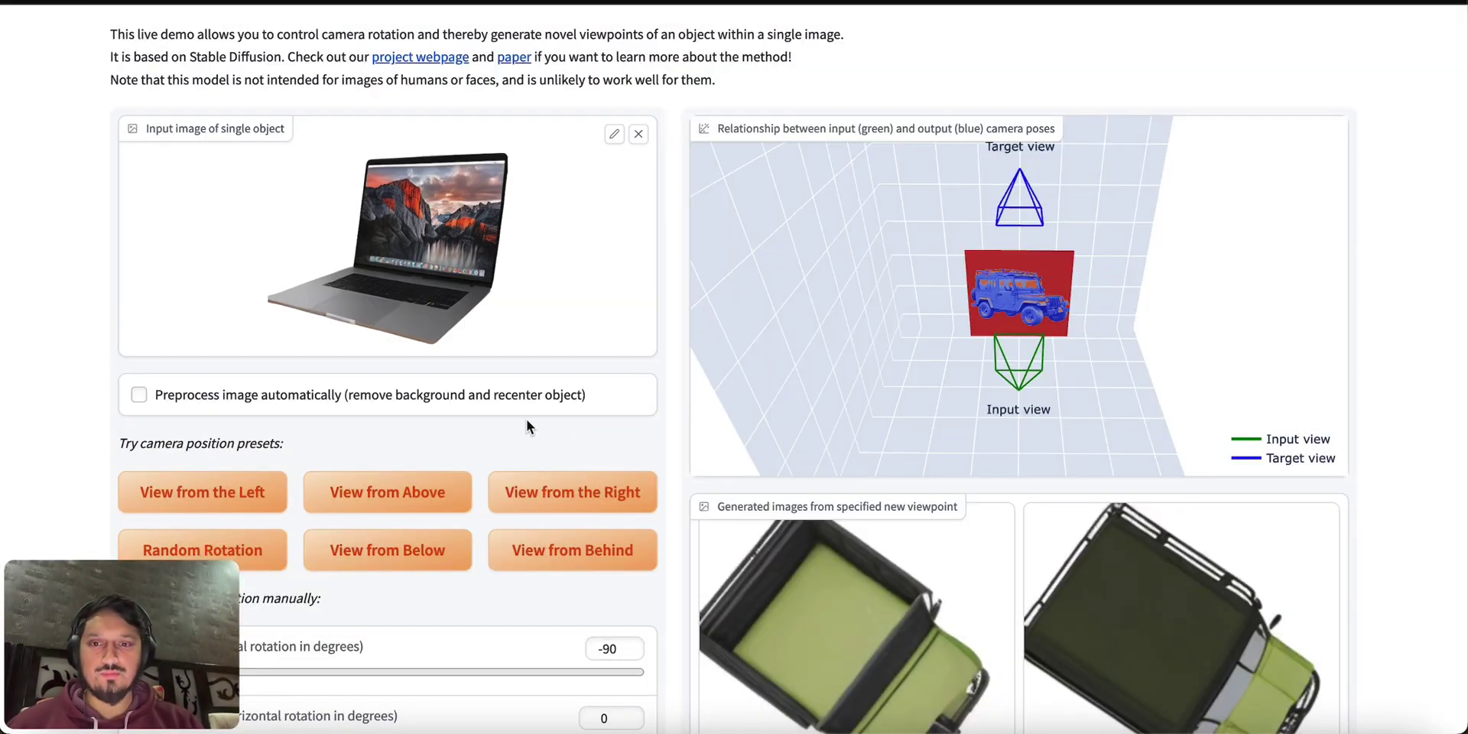
scroll(527, 420, down, 2)
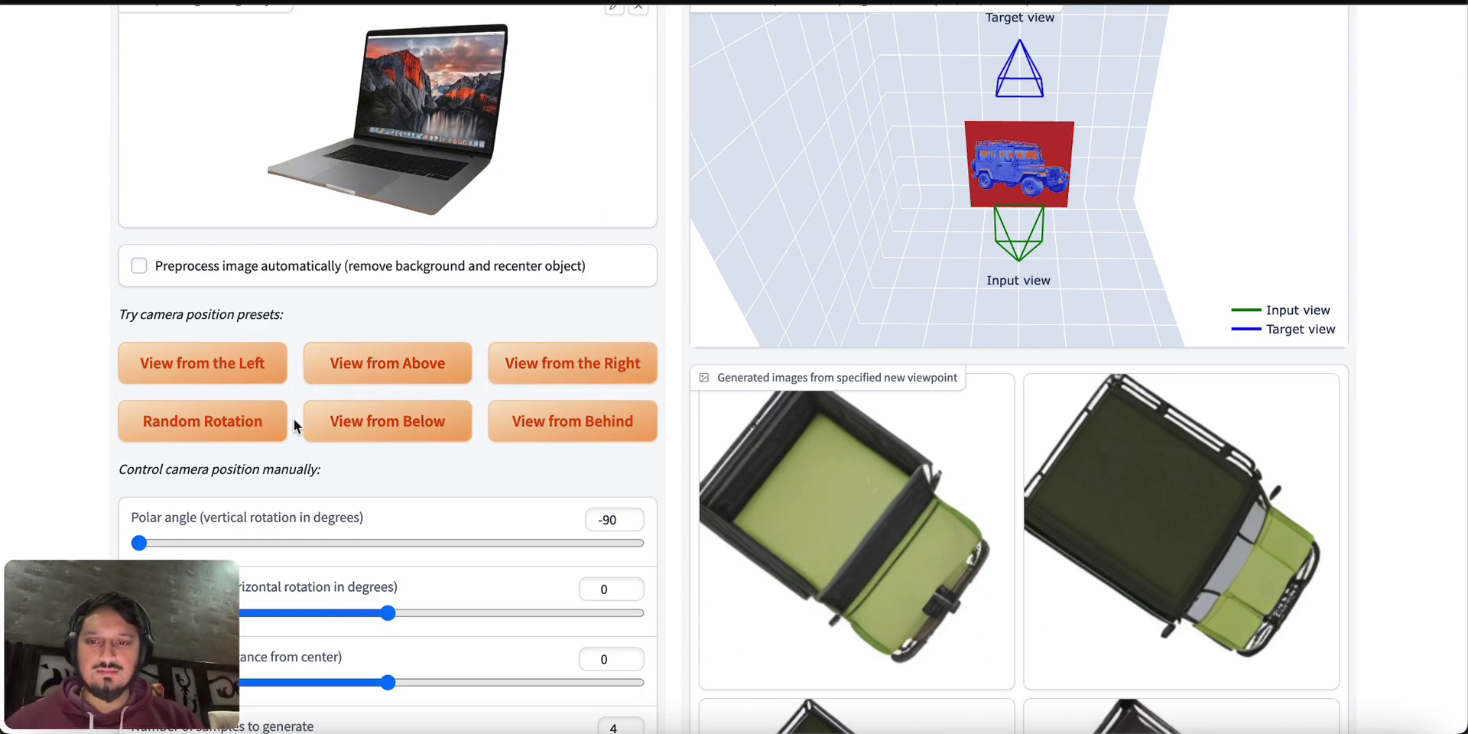
Step: Start generating views of the laptop from behind and scroll through the progress
click(533, 434)
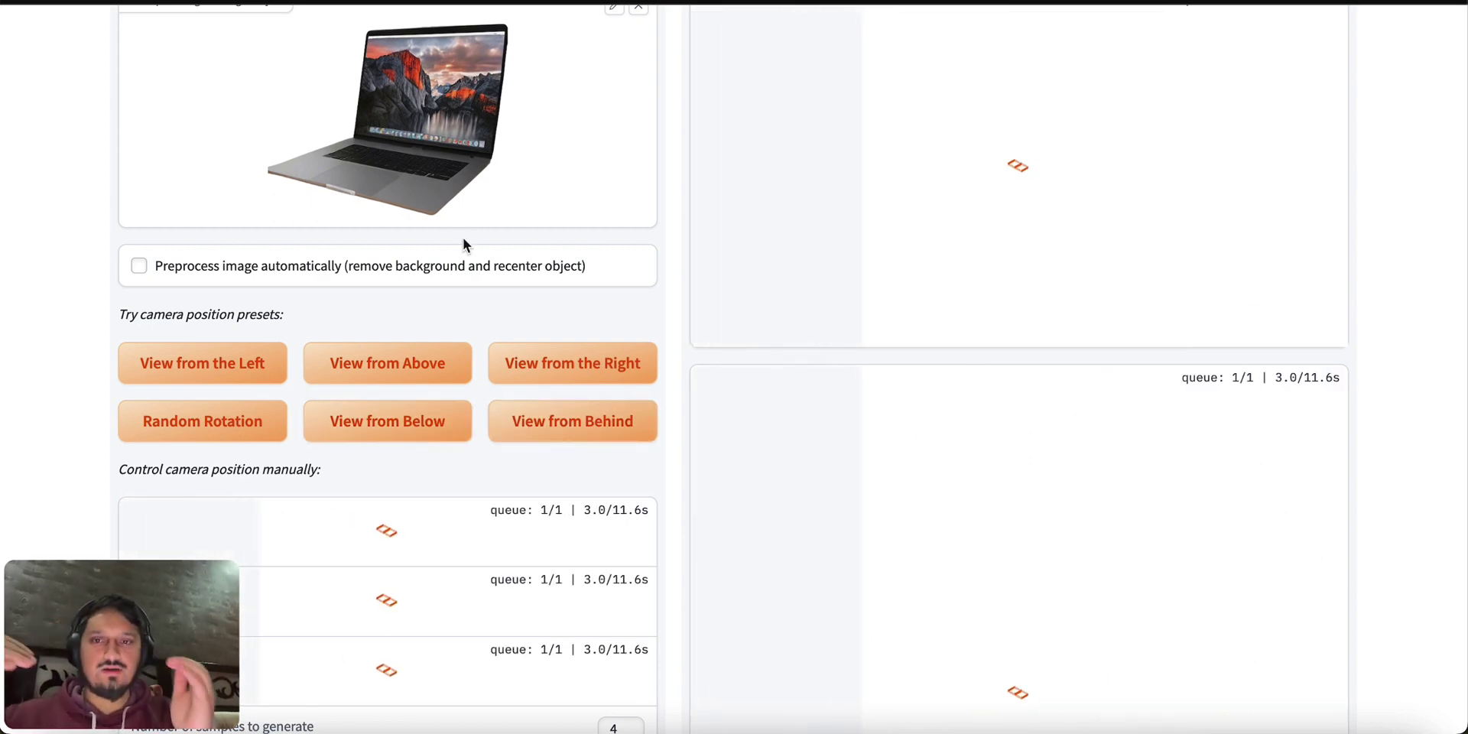
scroll(552, 318, up, 3)
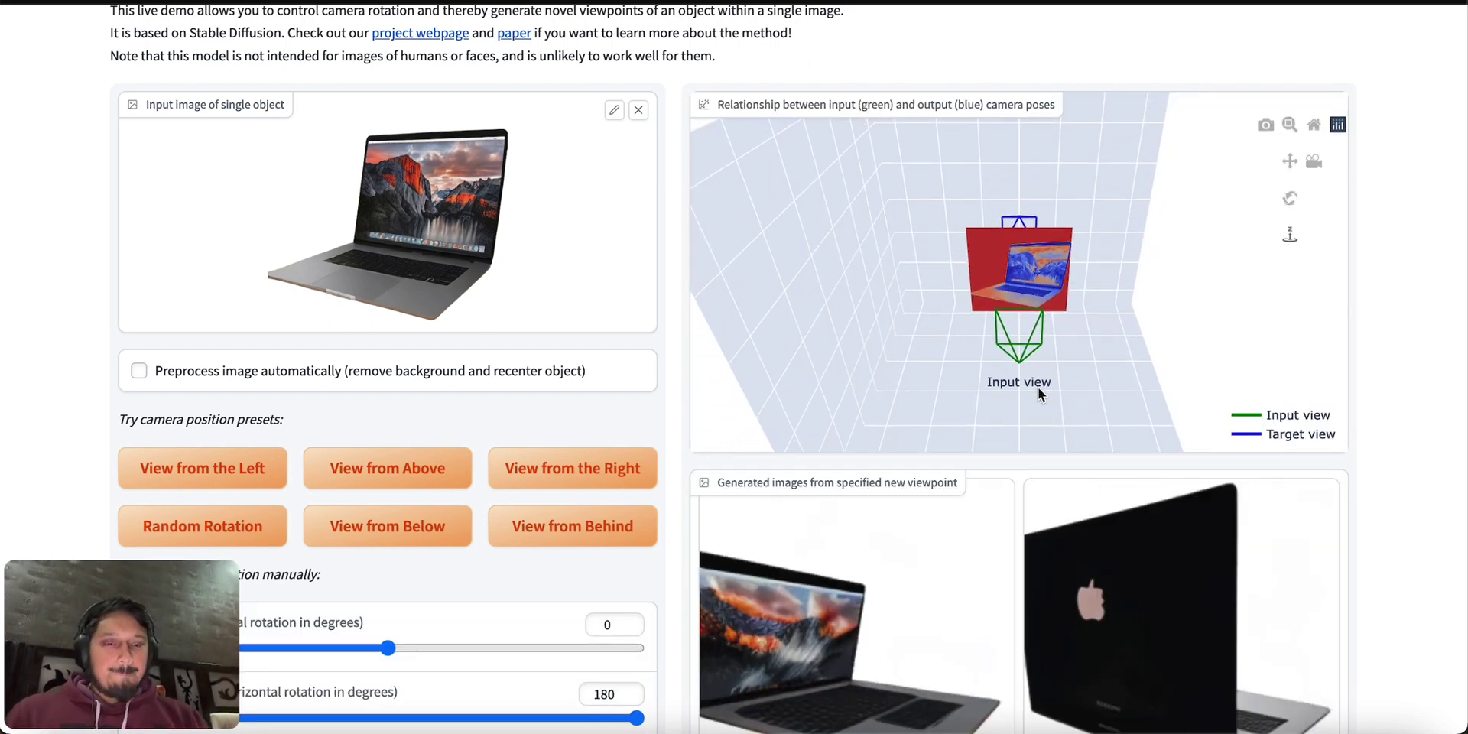
scroll(1379, 454, down, 3)
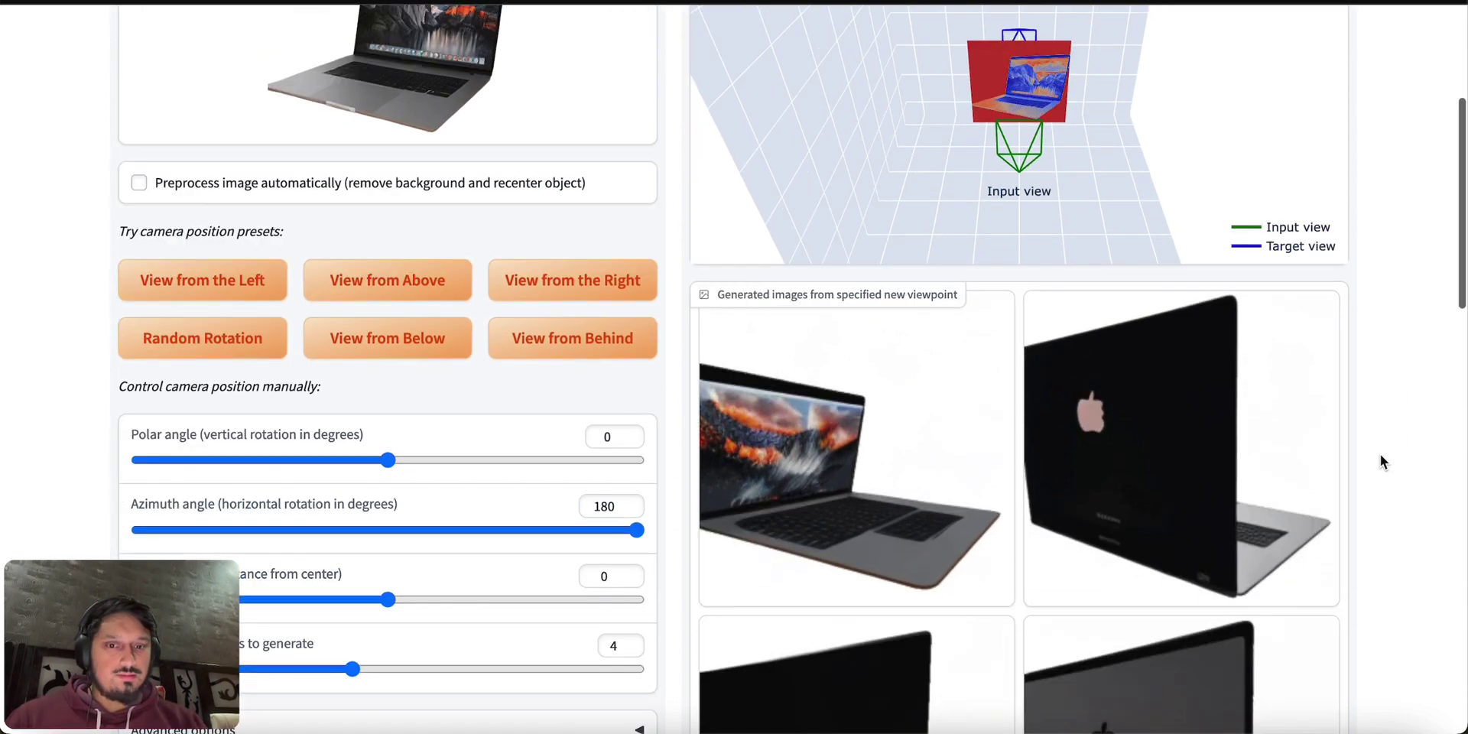
scroll(1379, 454, down, 4)
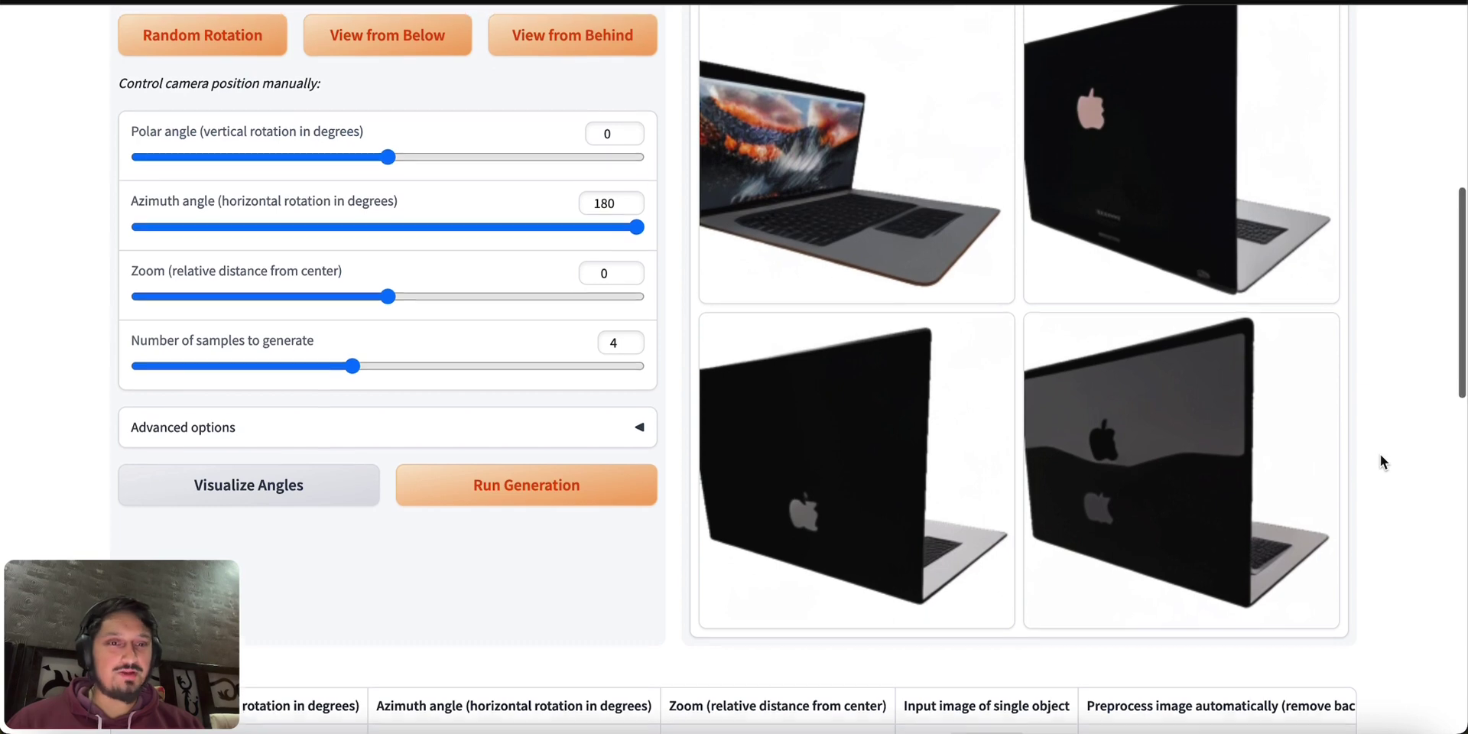
scroll(1379, 454, up, 1)
scroll(1379, 459, up, 1)
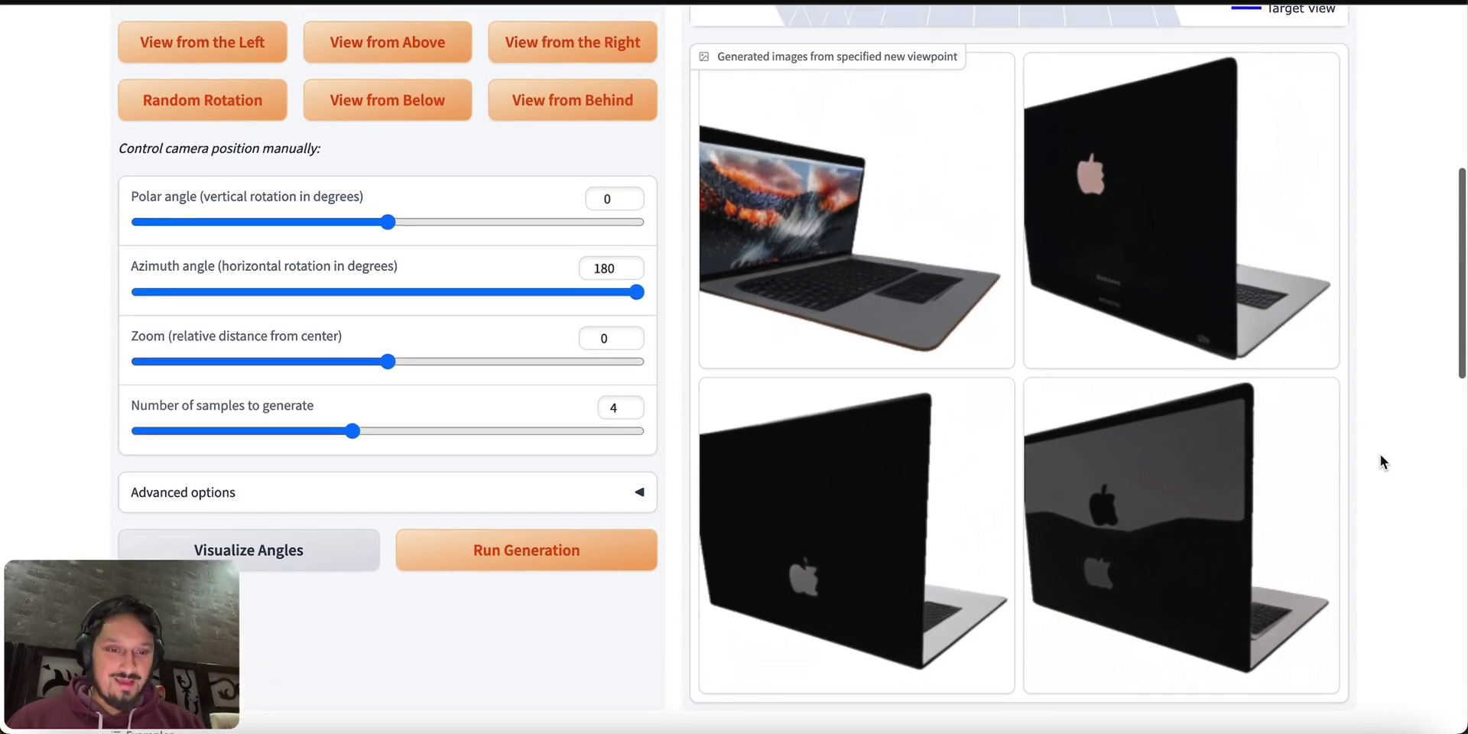
scroll(1346, 535, up, 4)
Step: Generate four laptop views from the right at azimuth 90 and scroll through the results
scroll(603, 413, up, 1)
scroll(471, 332, up, 4)
click(524, 405)
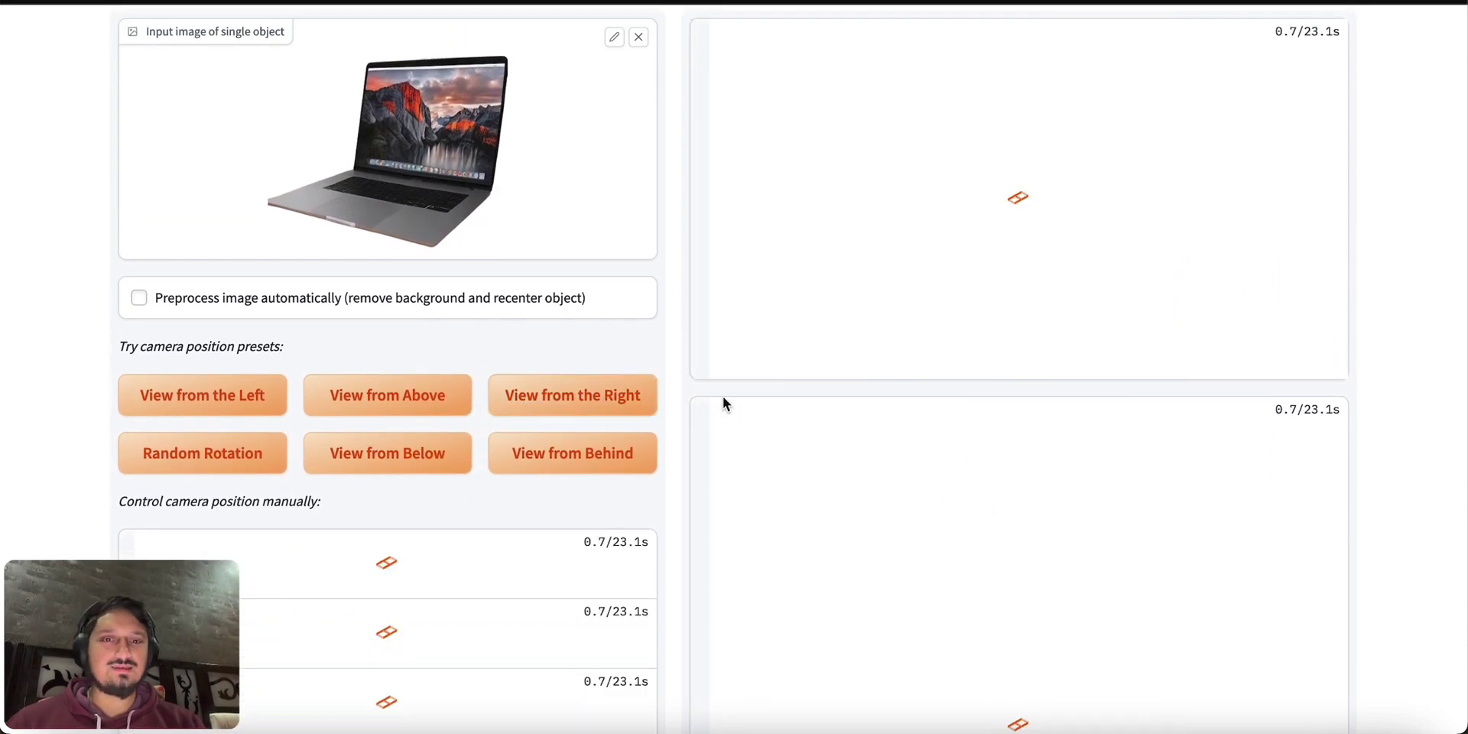
scroll(620, 340, up, 3)
scroll(620, 344, up, 1)
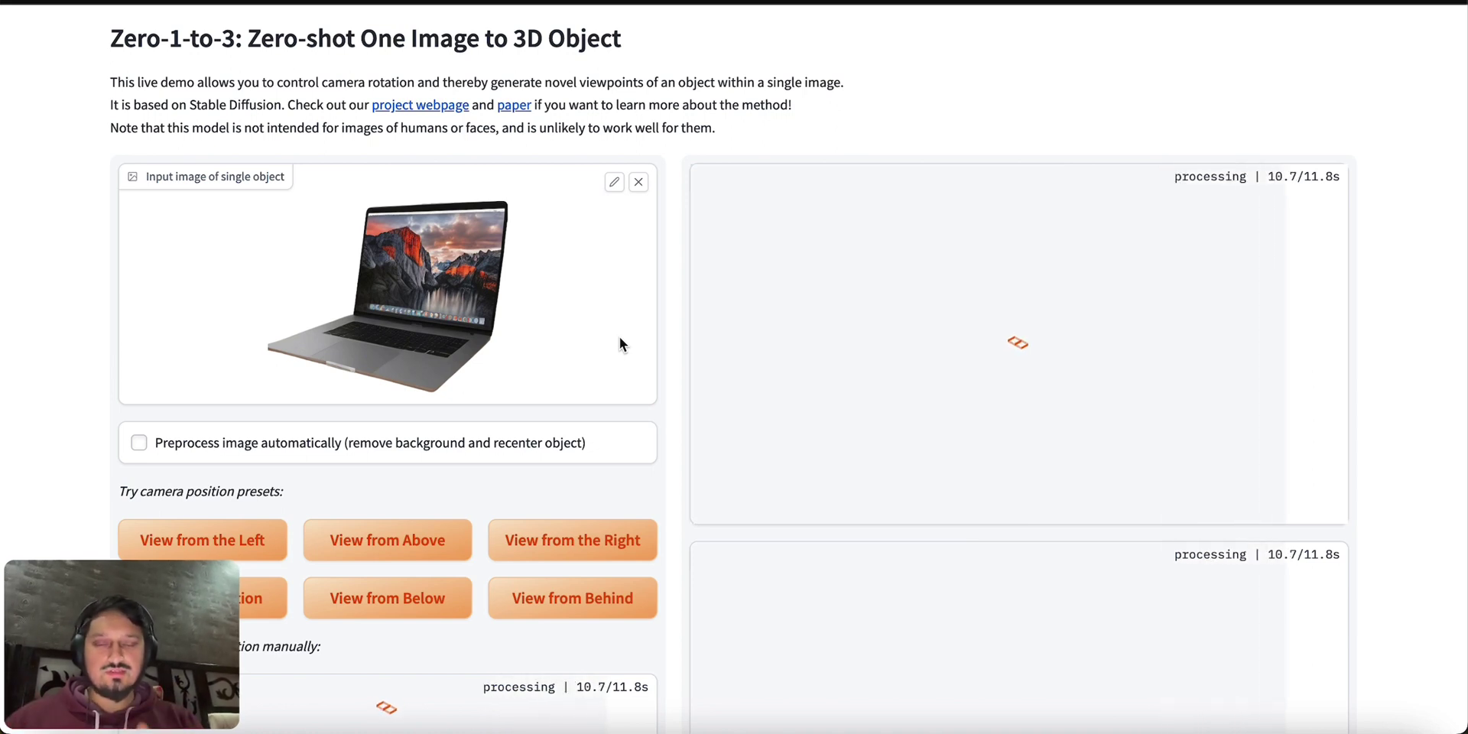
scroll(877, 325, down, 2)
scroll(878, 324, down, 1)
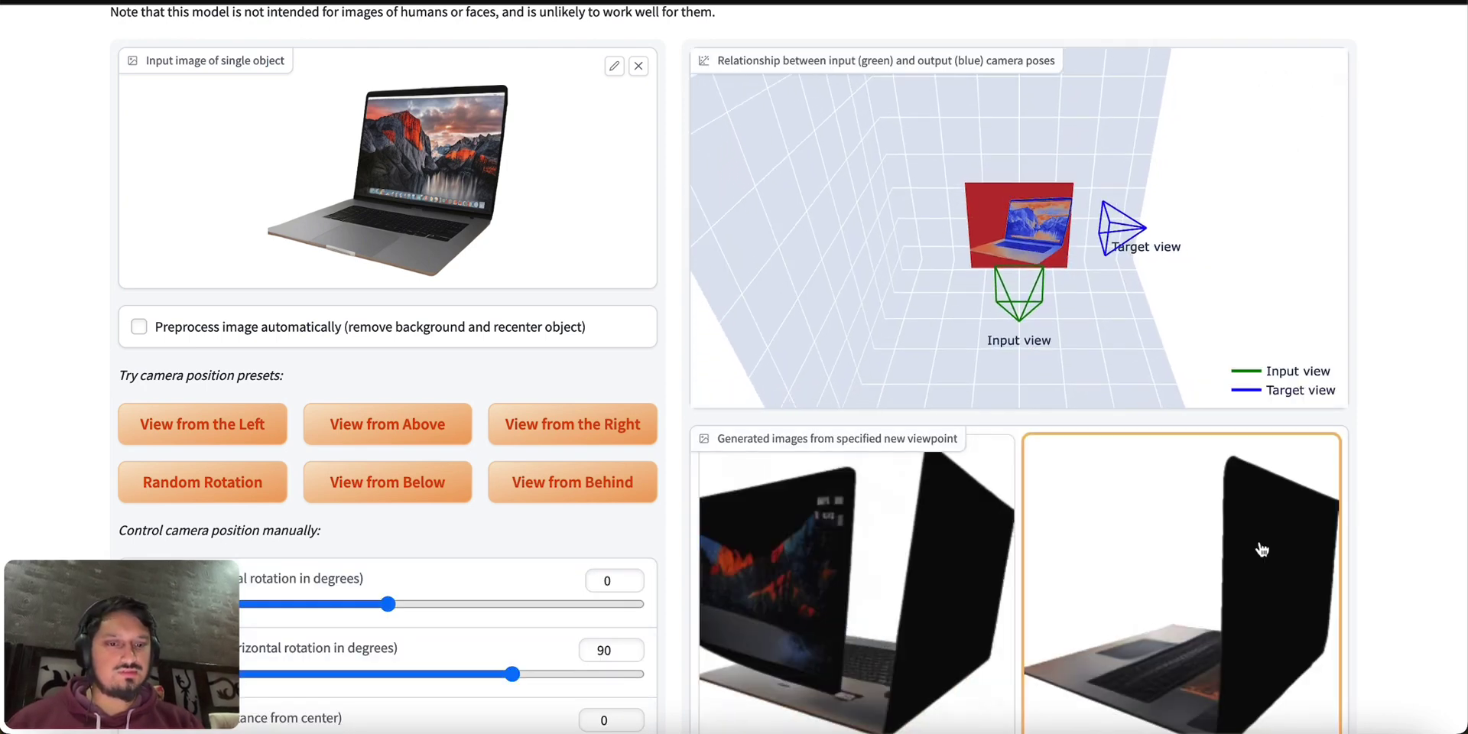
scroll(1258, 547, down, 6)
scroll(1311, 591, down, 1)
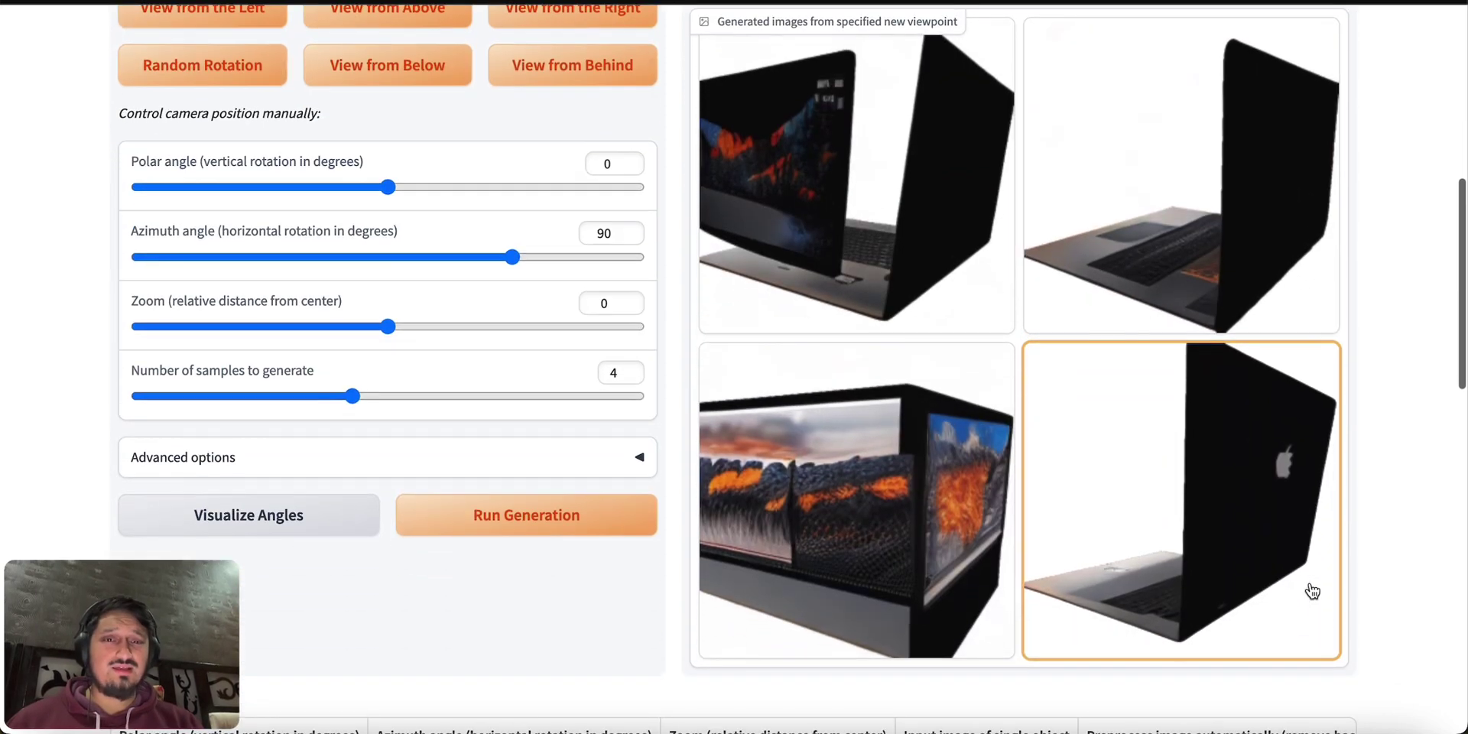
scroll(1006, 300, up, 1)
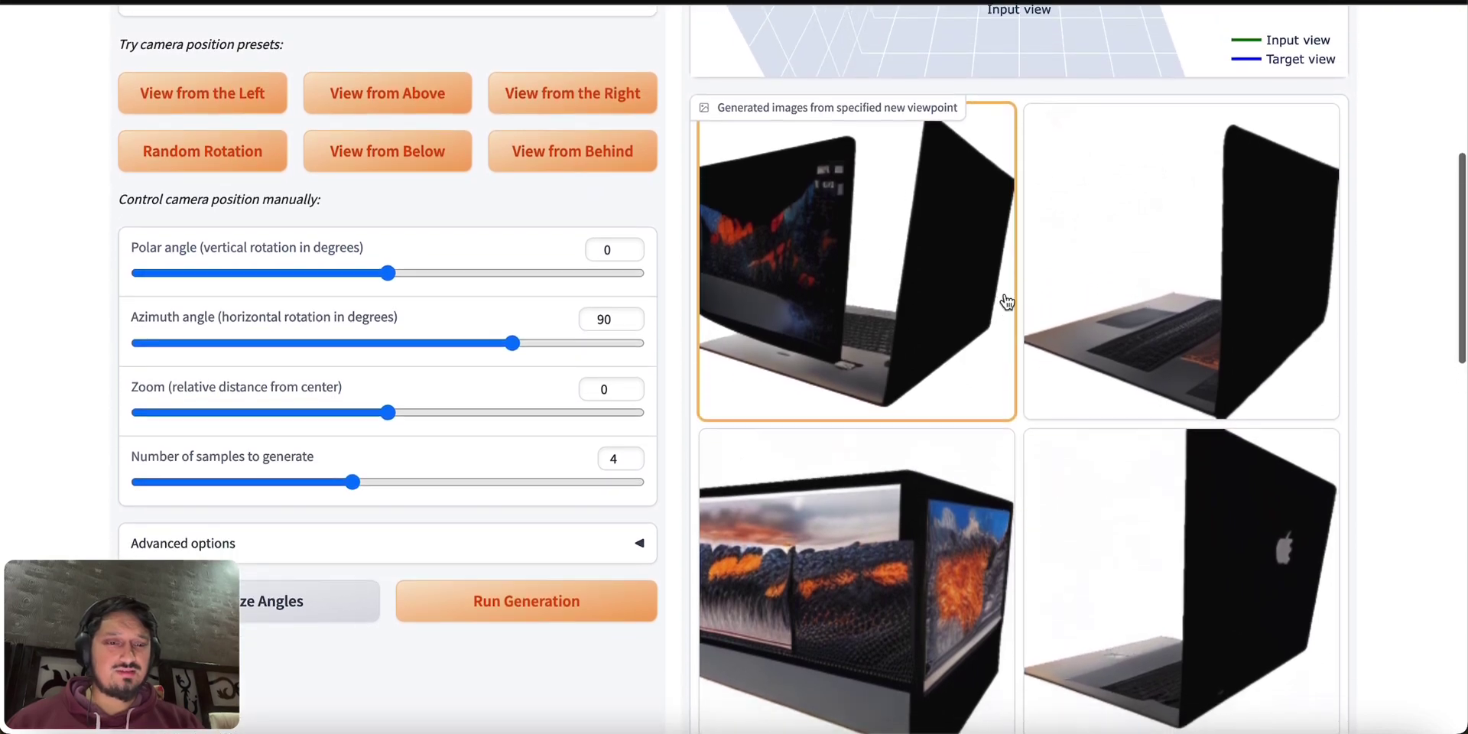
scroll(1020, 375, up, 3)
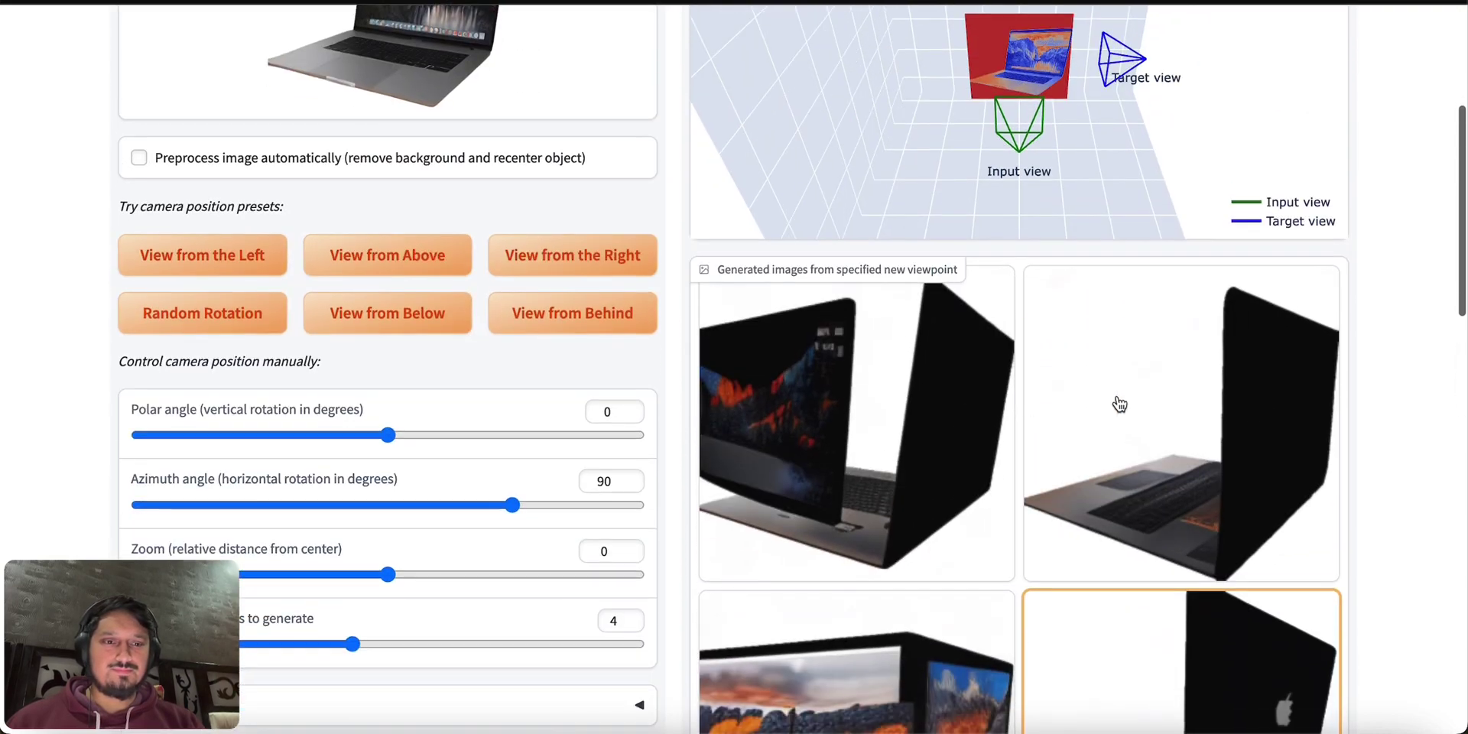
scroll(1207, 523, down, 3)
scroll(677, 424, up, 8)
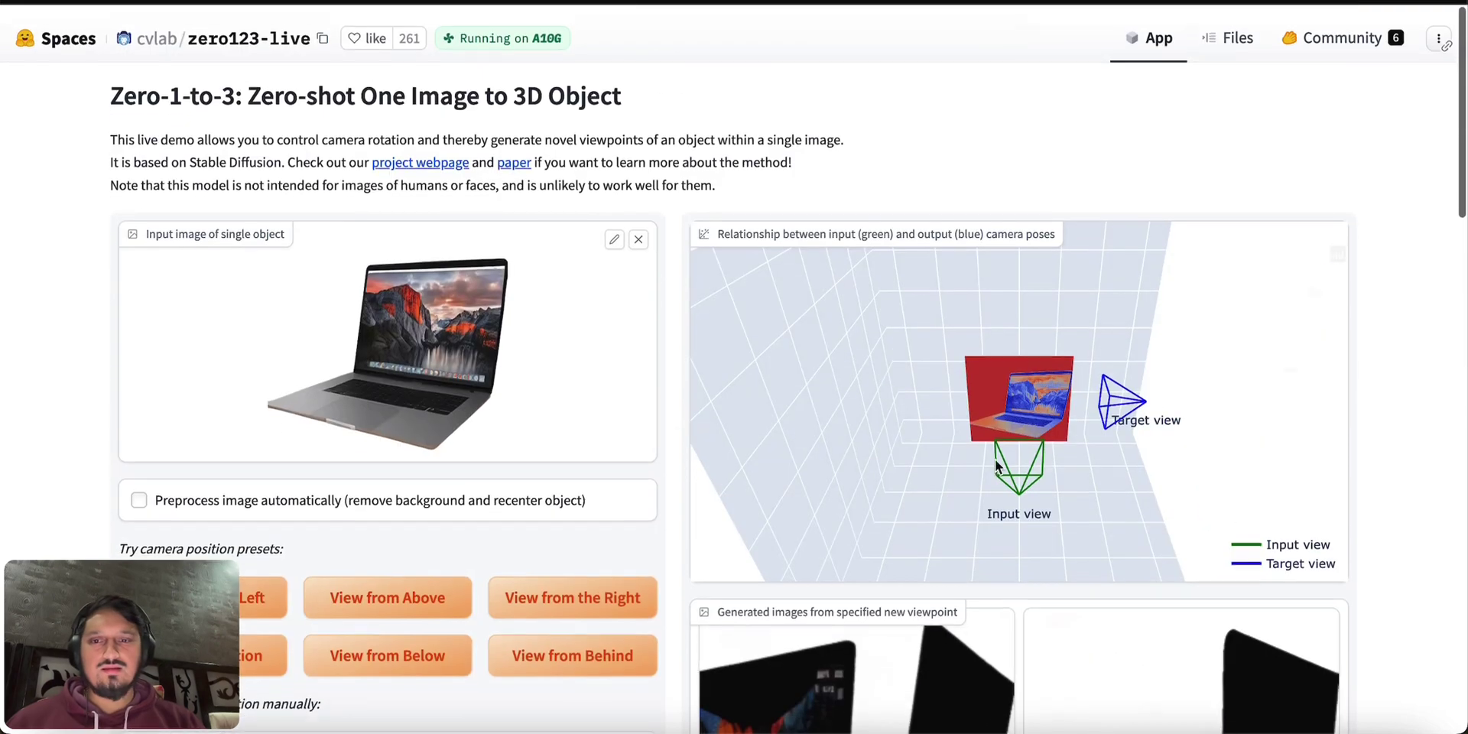
Step: Replace the laptop input image with the Baby Rhino1.png photo
click(639, 232)
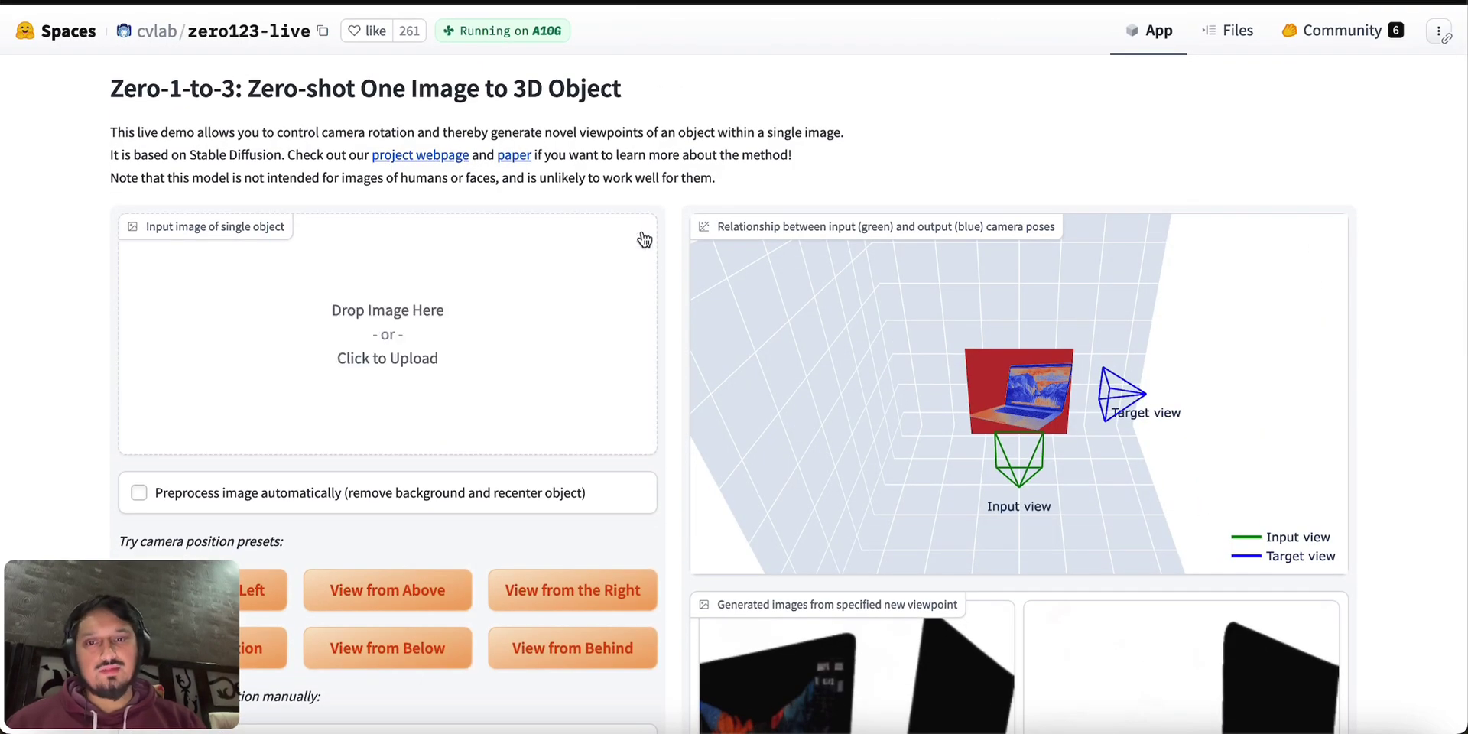
click(442, 327)
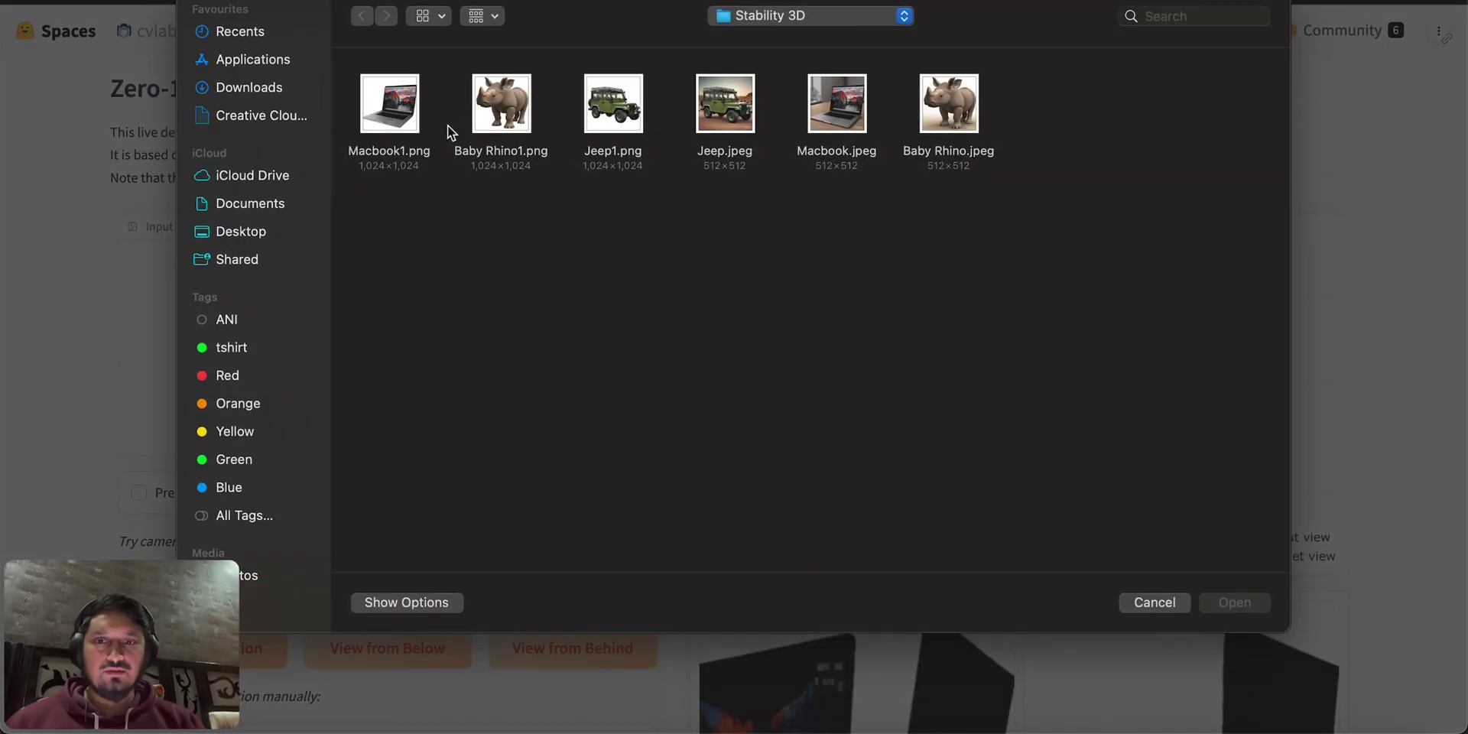
click(497, 121)
double_click(497, 121)
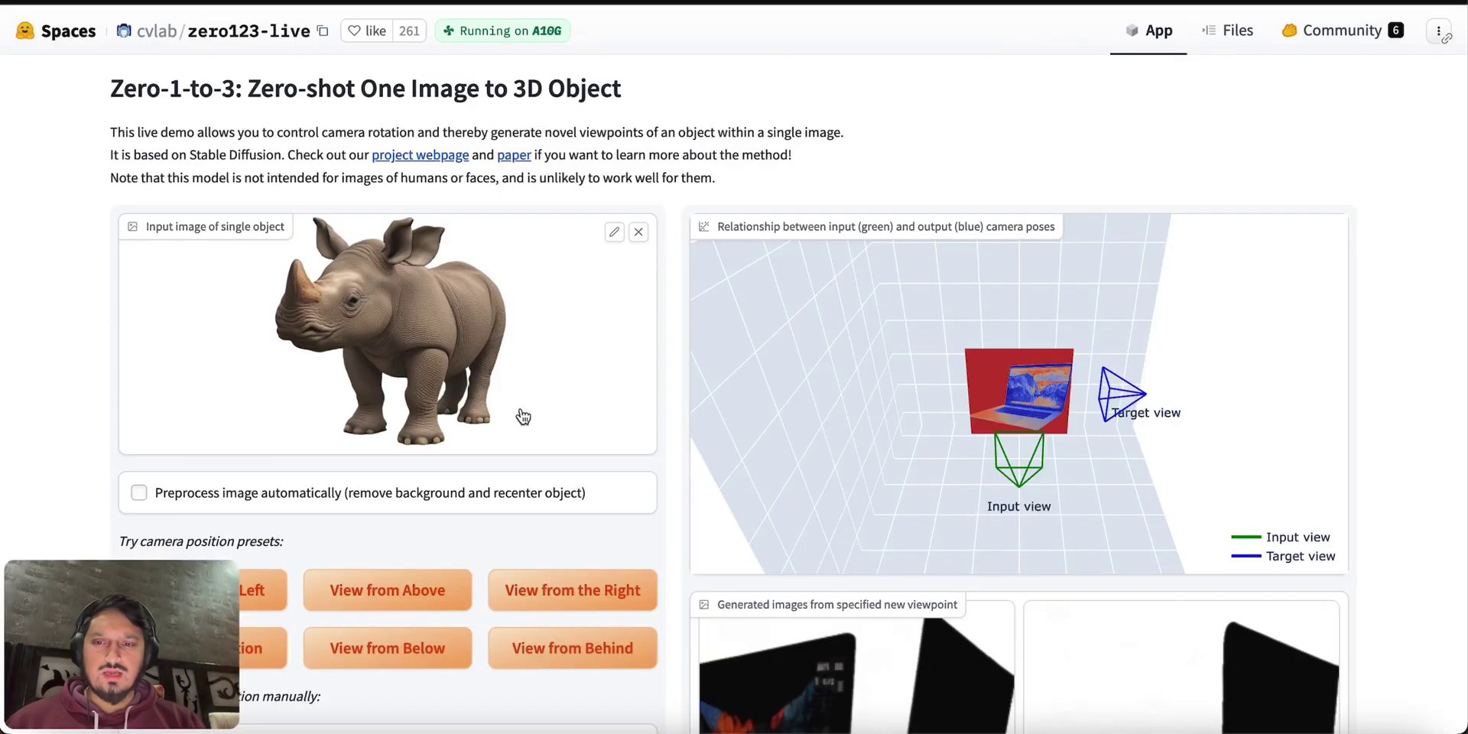
scroll(515, 421, down, 3)
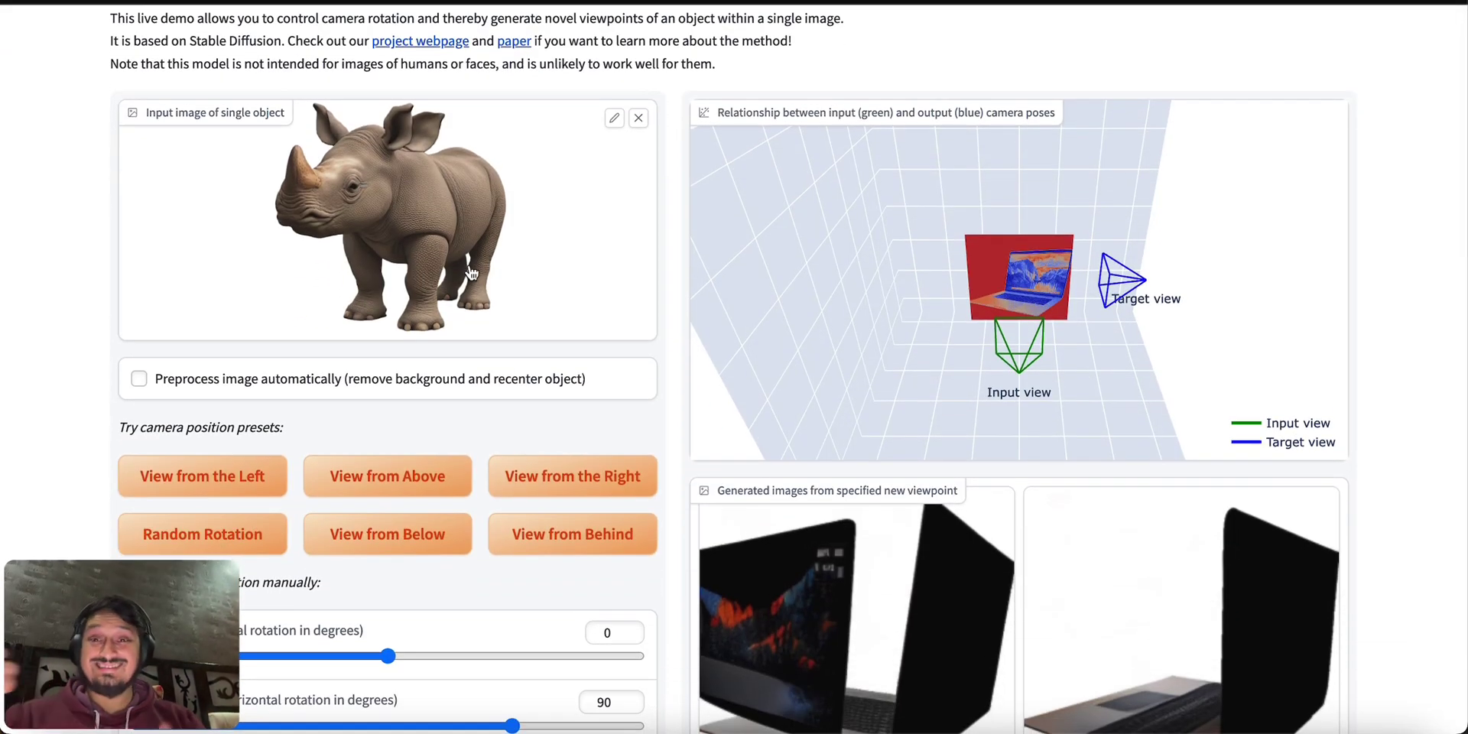
Step: Generate four rear rhino views at polar 0, azimuth 180 and inspect them with the camera-pose plot
click(556, 539)
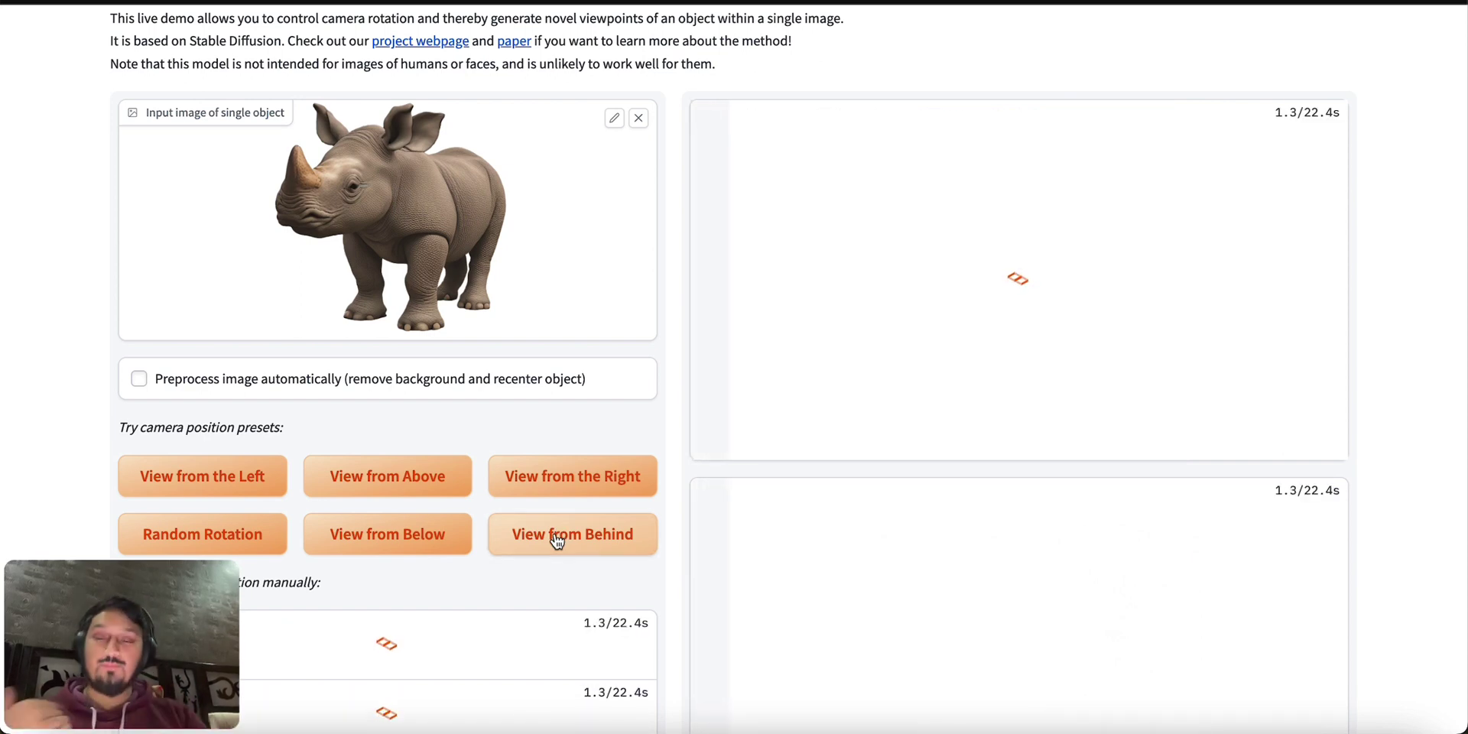
scroll(557, 540, down, 4)
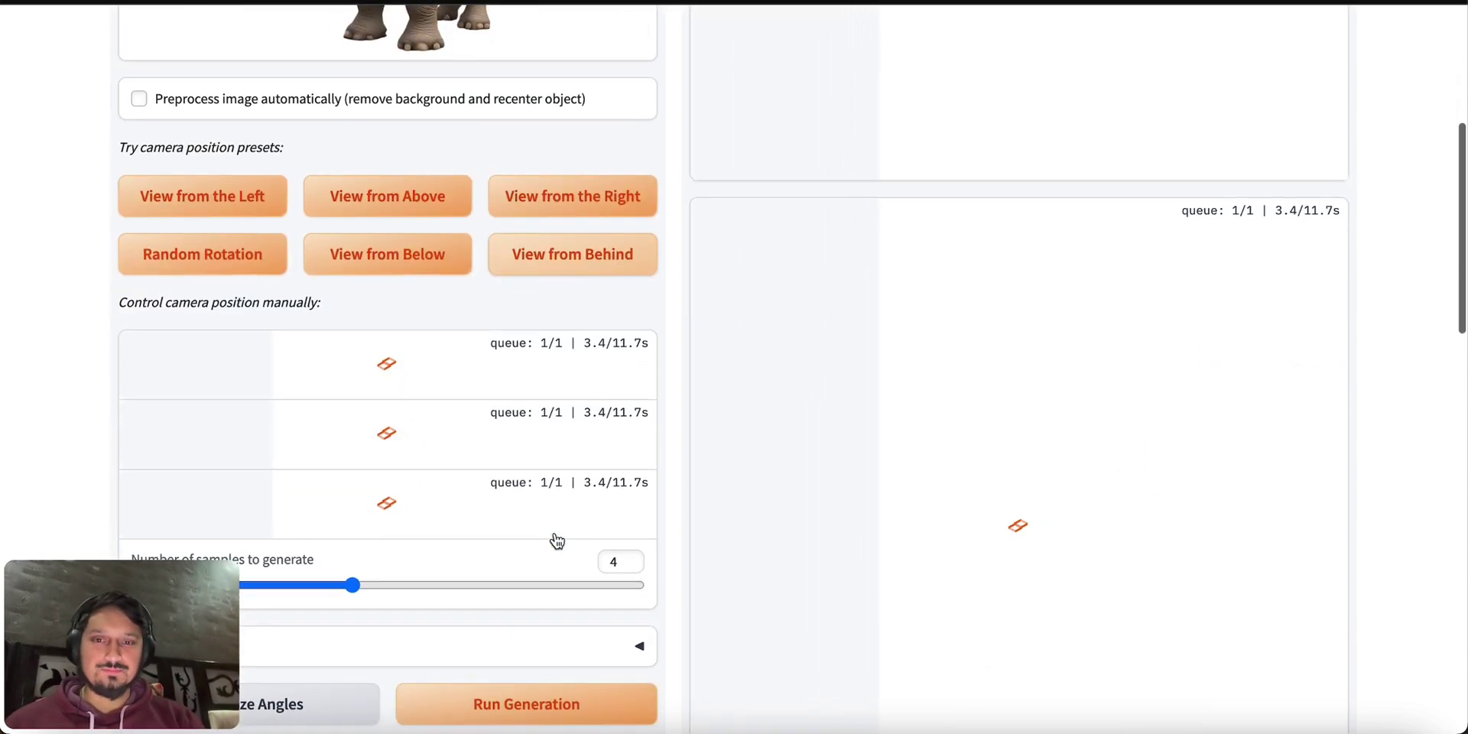
scroll(557, 539, up, 5)
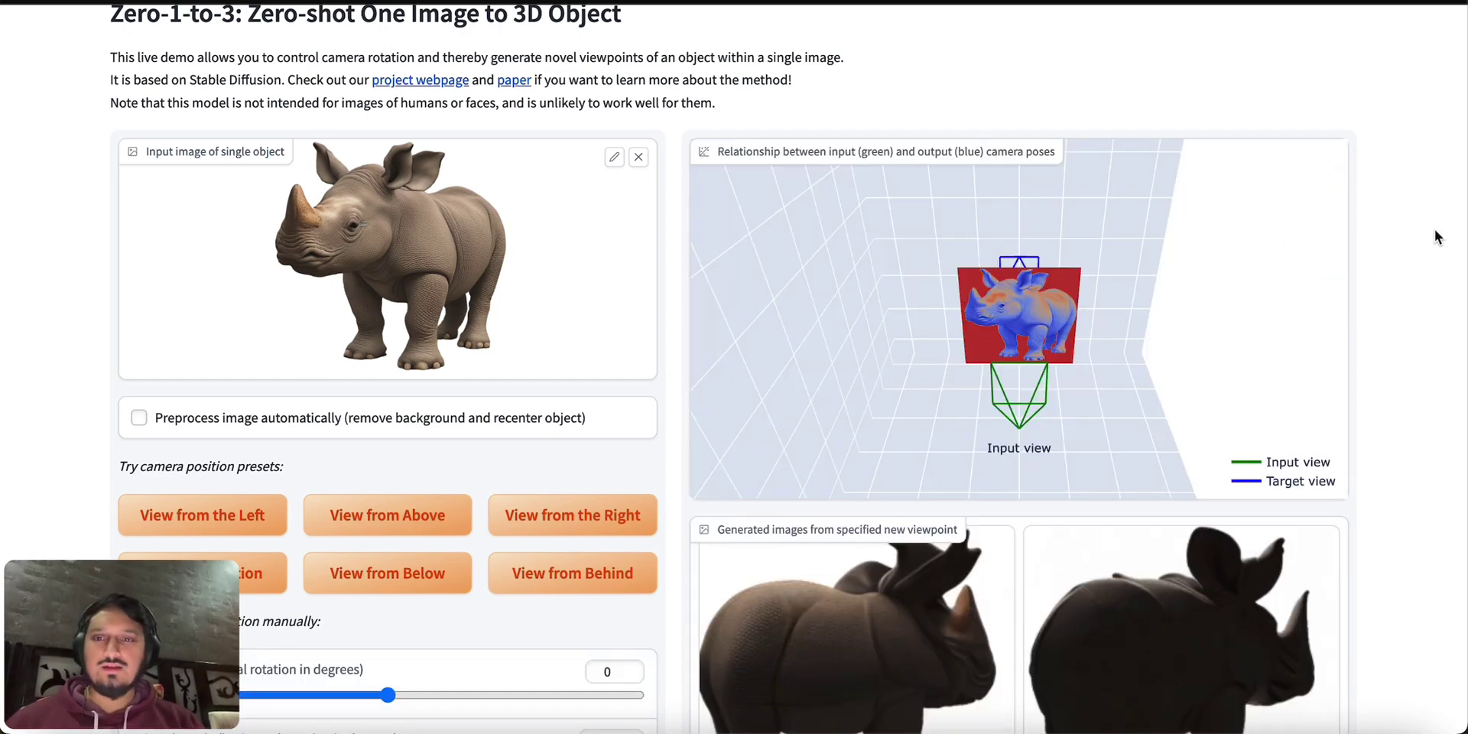
scroll(1402, 397, down, 7)
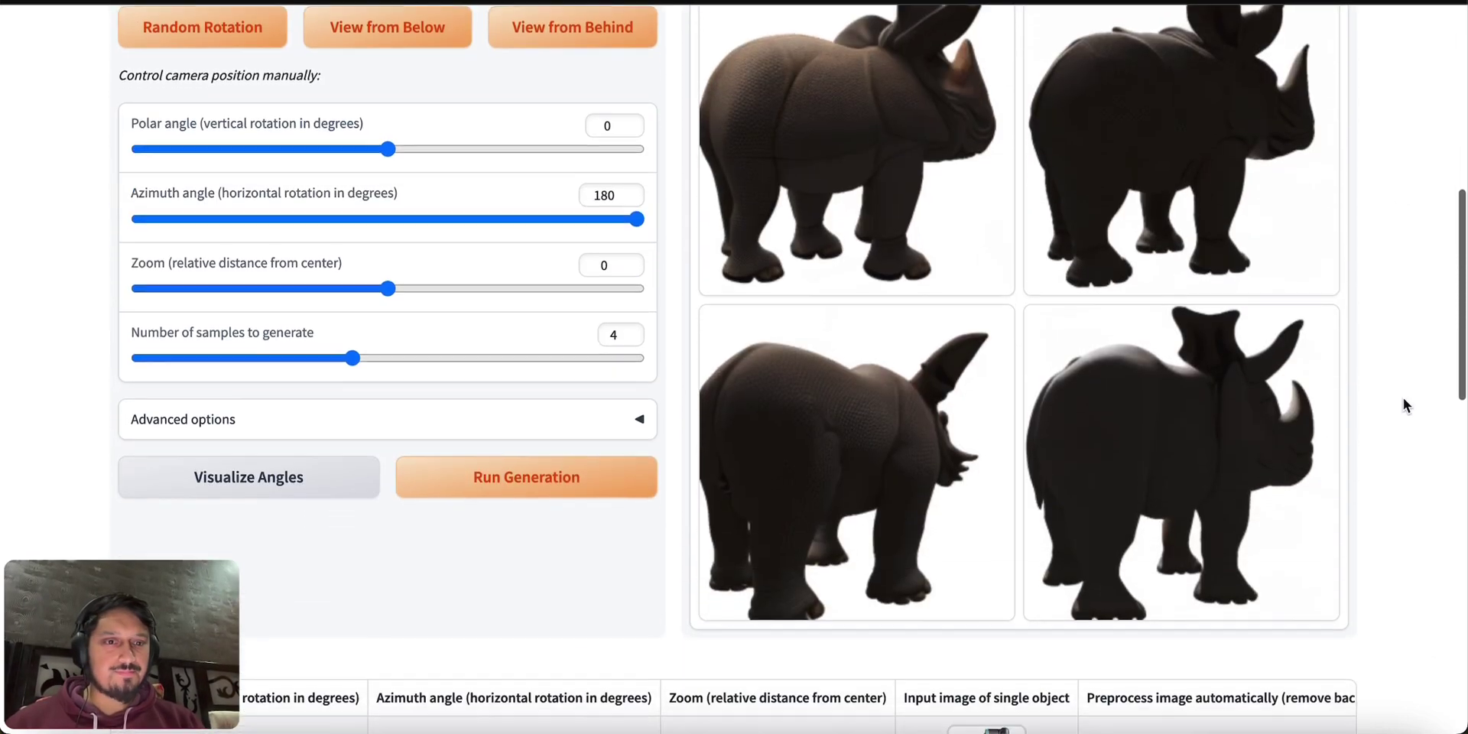
scroll(1404, 400, up, 4)
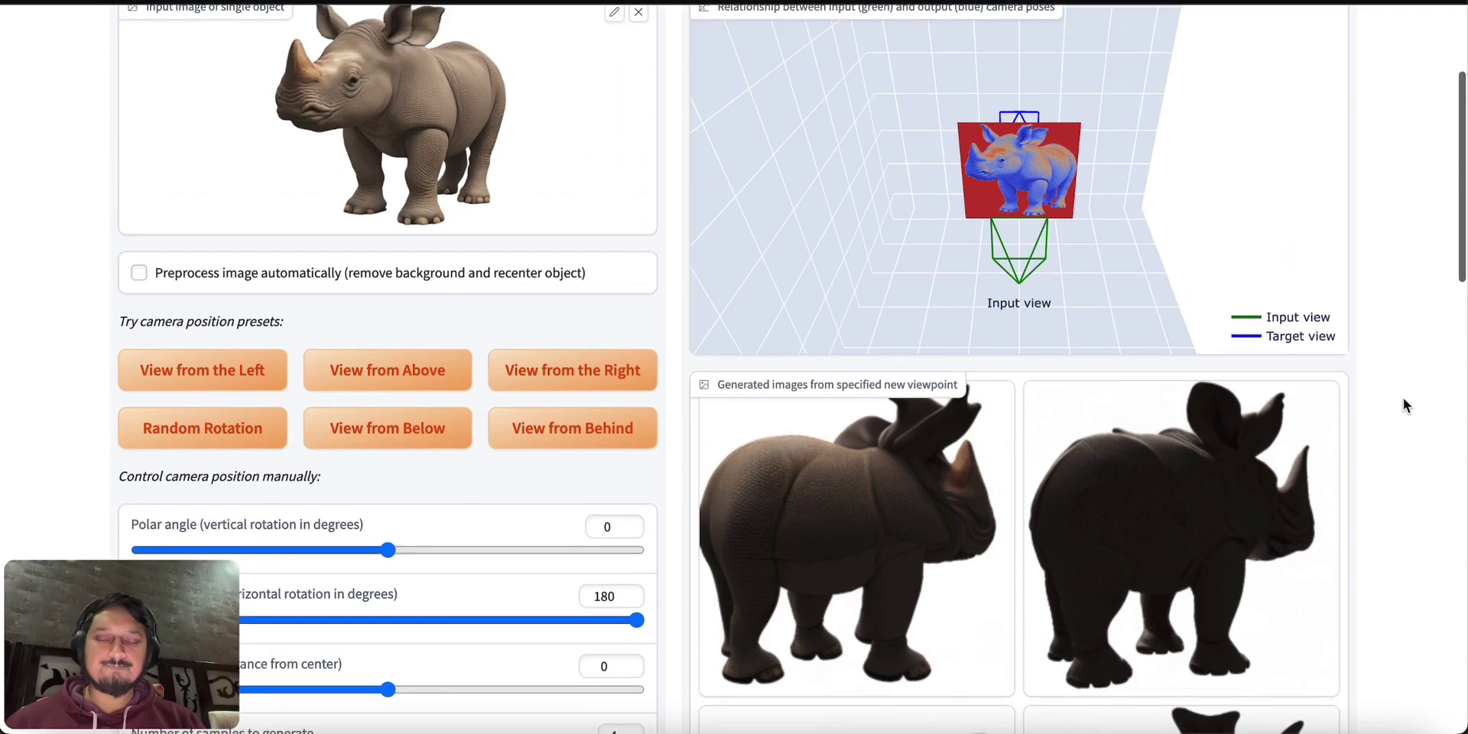
scroll(1404, 393, down, 3)
scroll(1404, 393, down, 2)
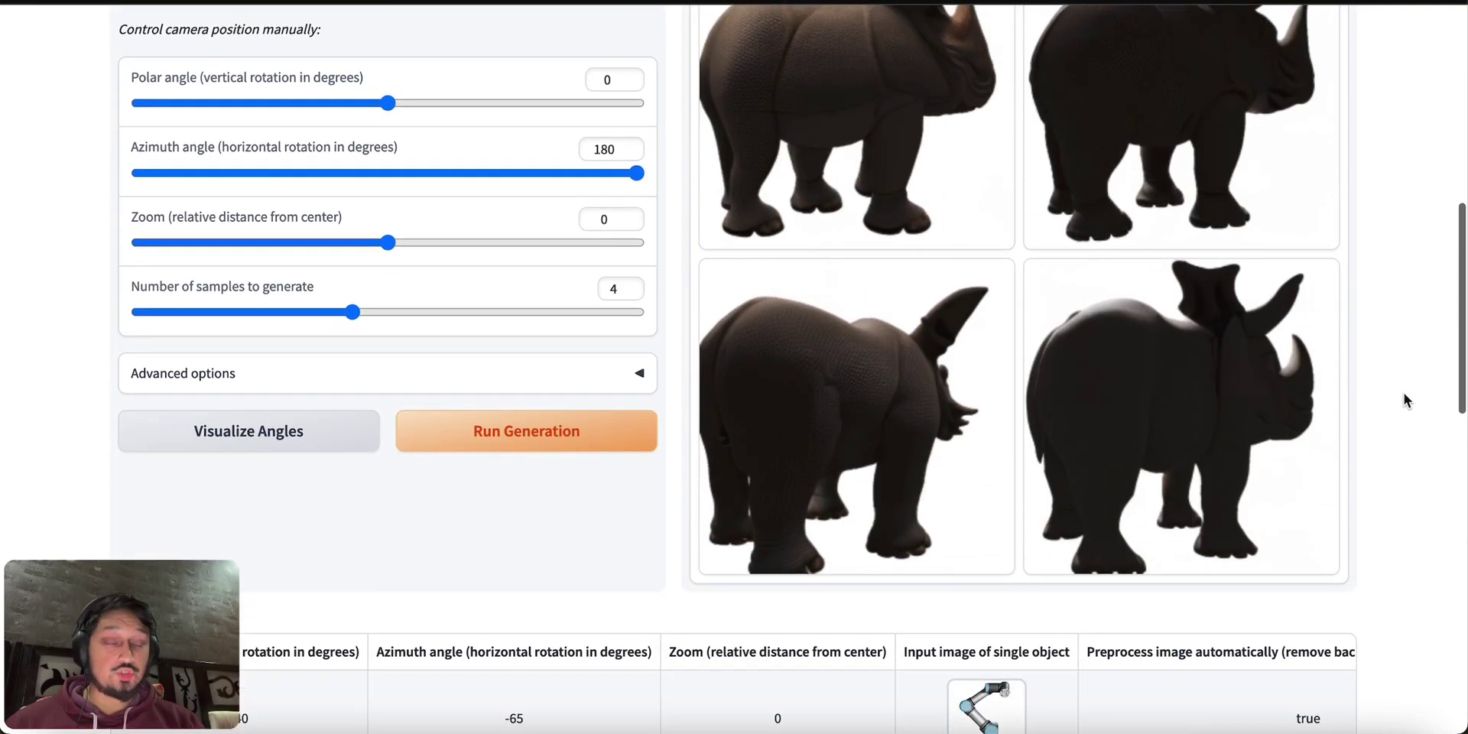
scroll(1405, 429, up, 2)
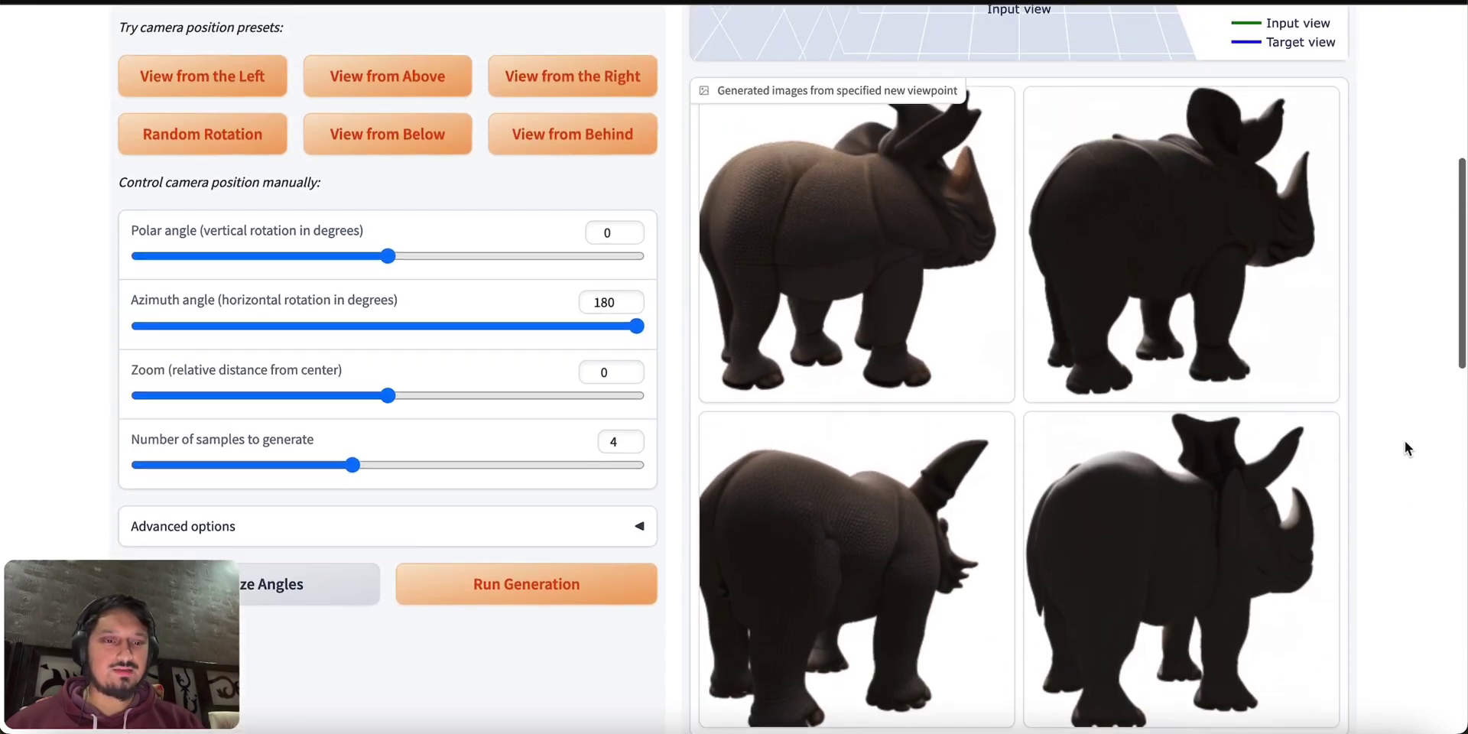
scroll(1405, 443, down, 2)
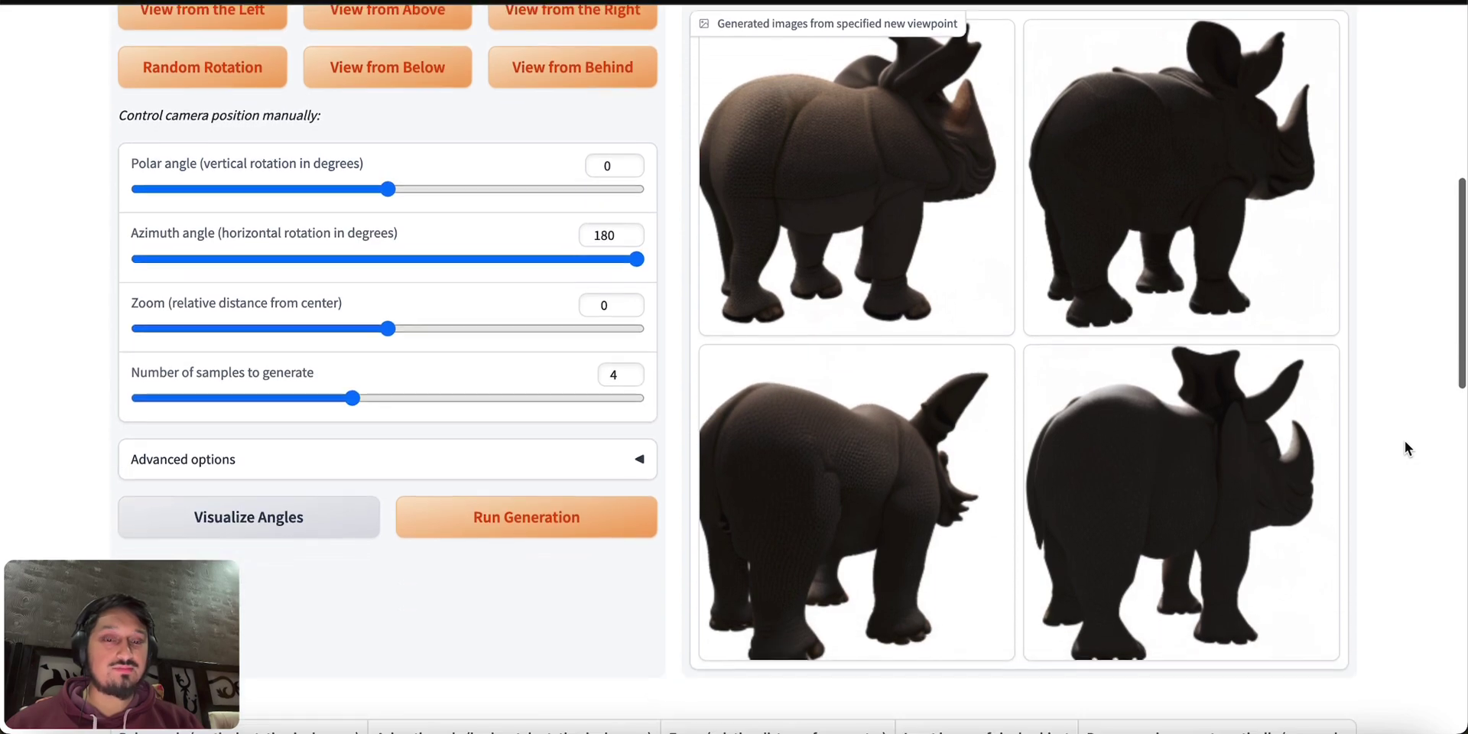
scroll(1405, 444, up, 1)
scroll(1405, 440, up, 5)
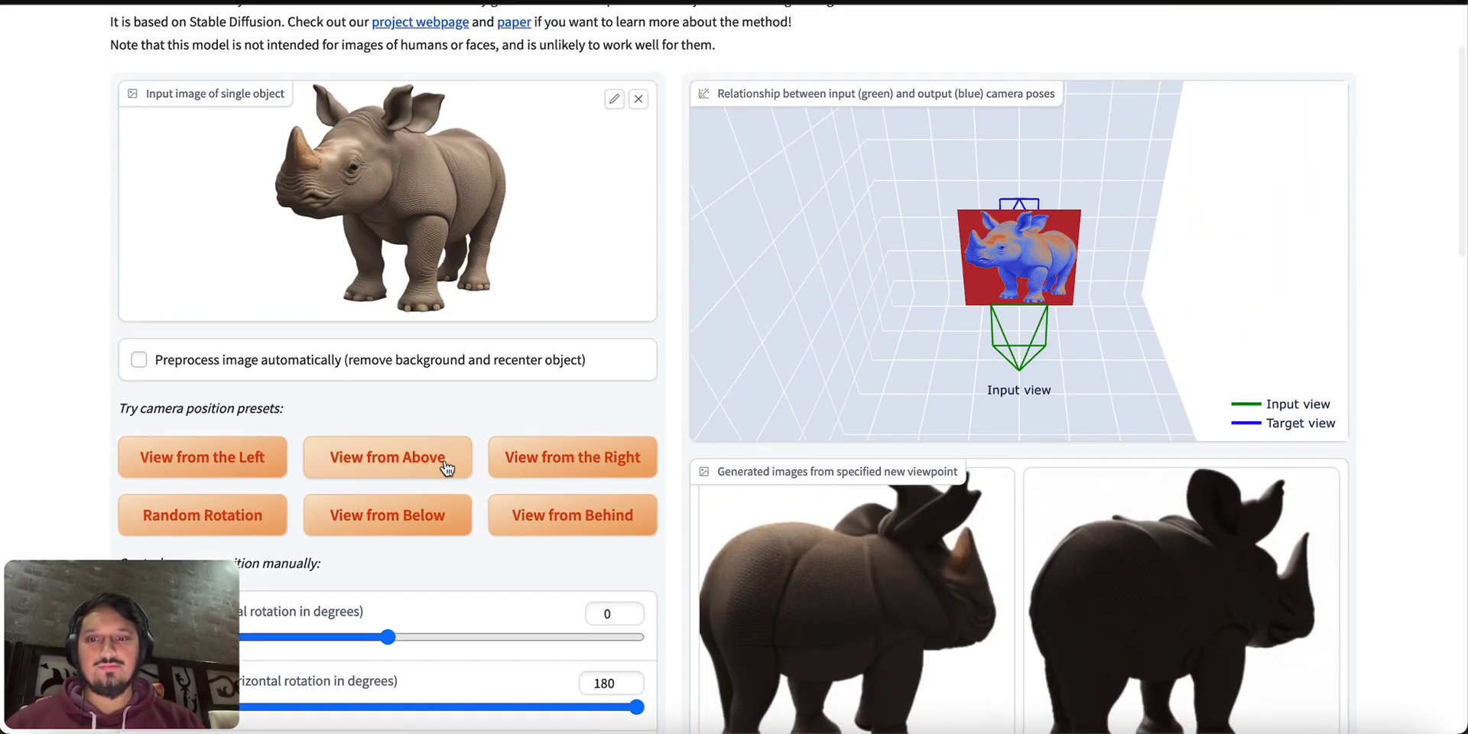
Step: Generate four top-down rhino views at polar -90, azimuth 0, zoom 0 and scroll through them
click(446, 468)
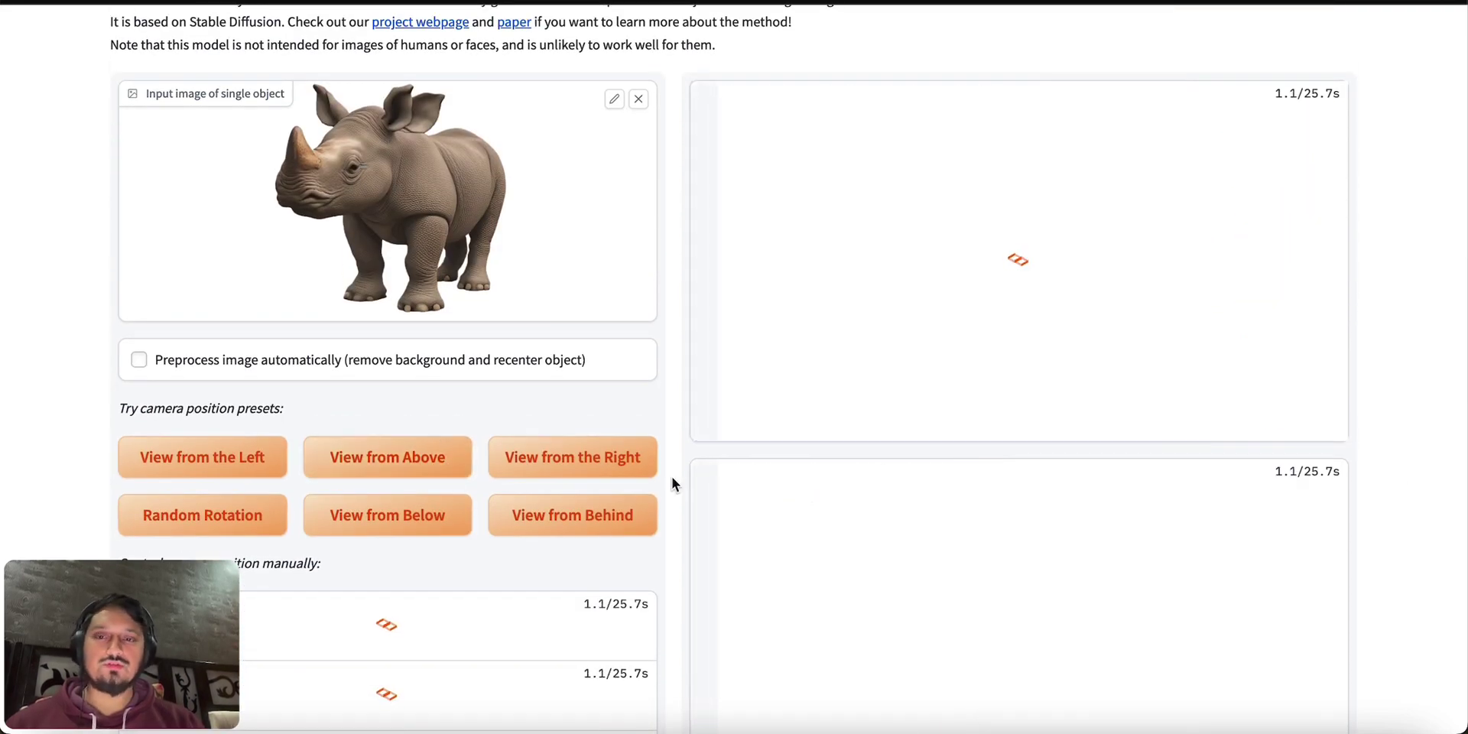
scroll(672, 478, up, 2)
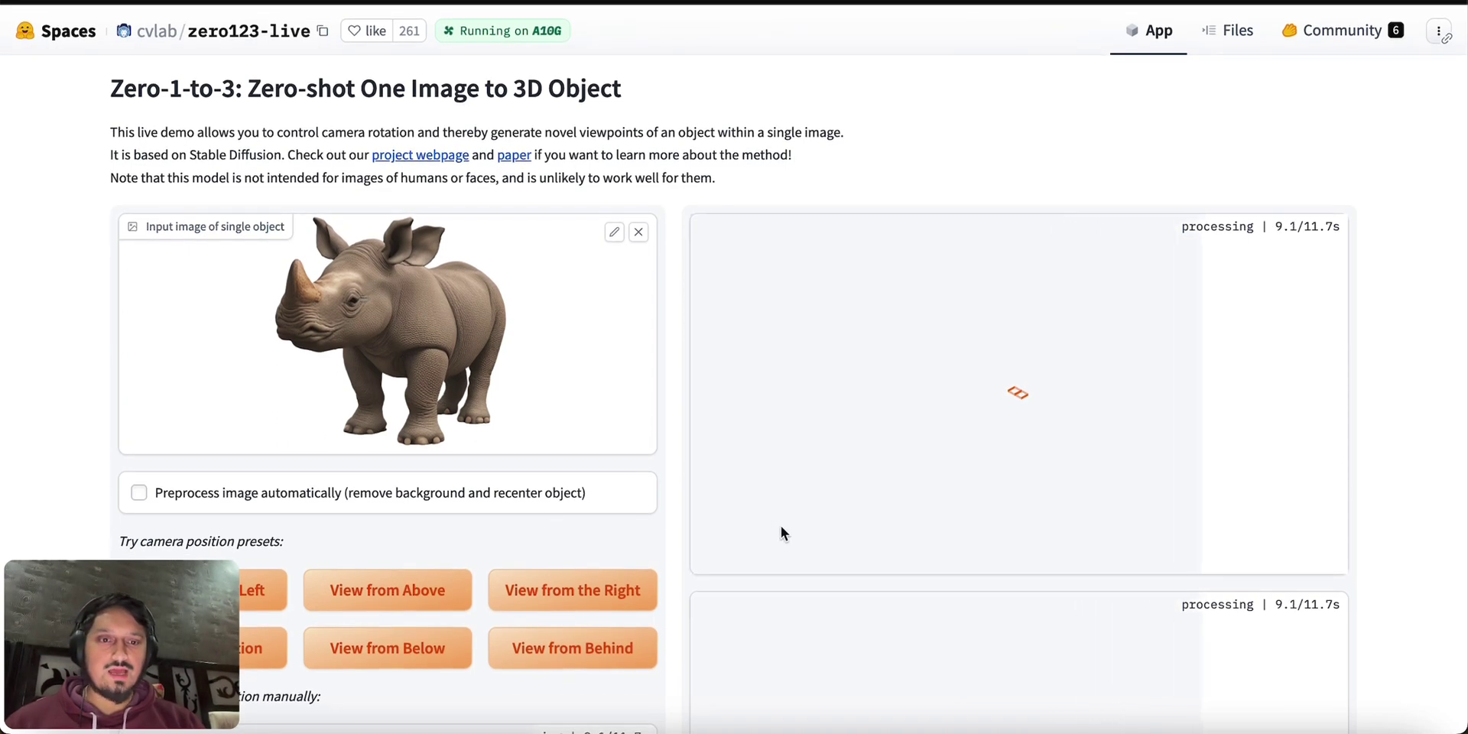
scroll(781, 527, down, 1)
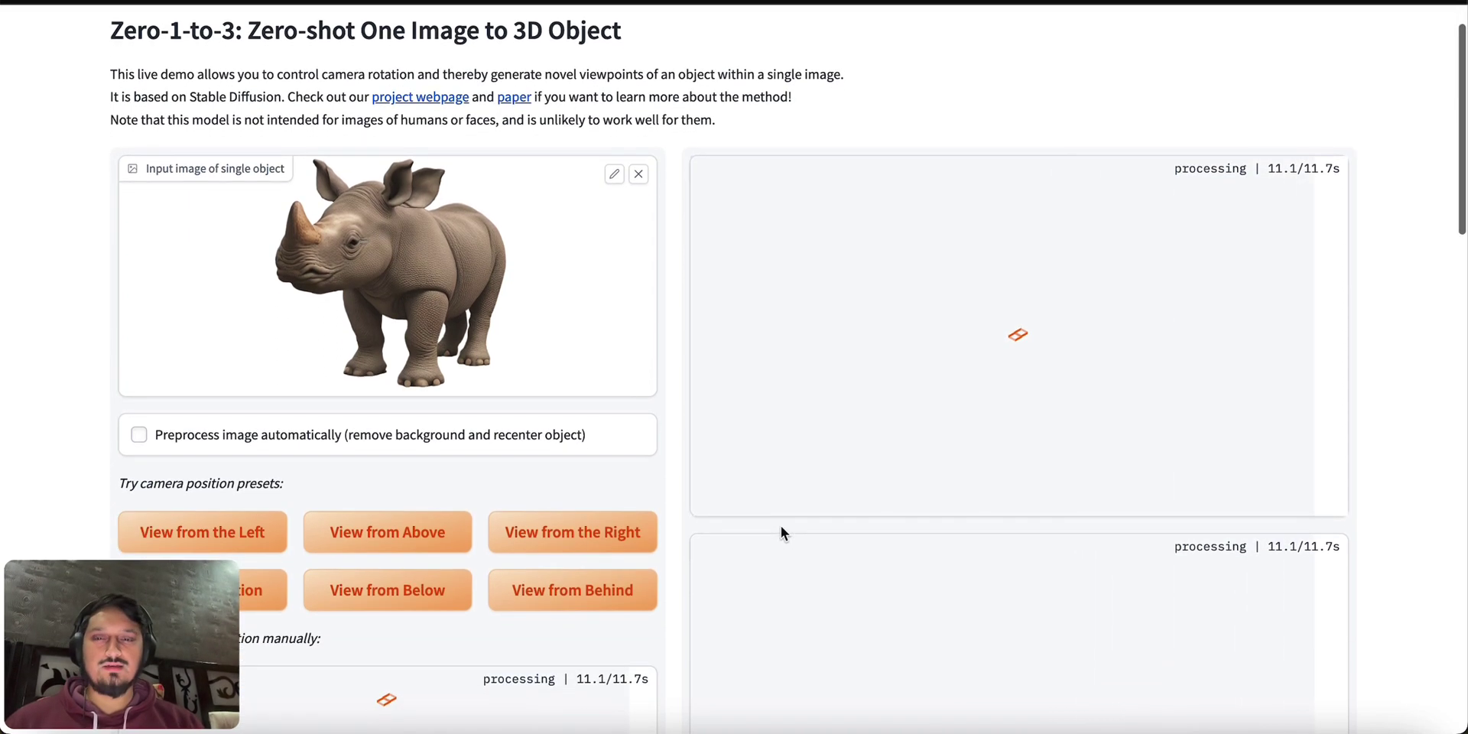
scroll(782, 526, down, 3)
scroll(782, 525, down, 4)
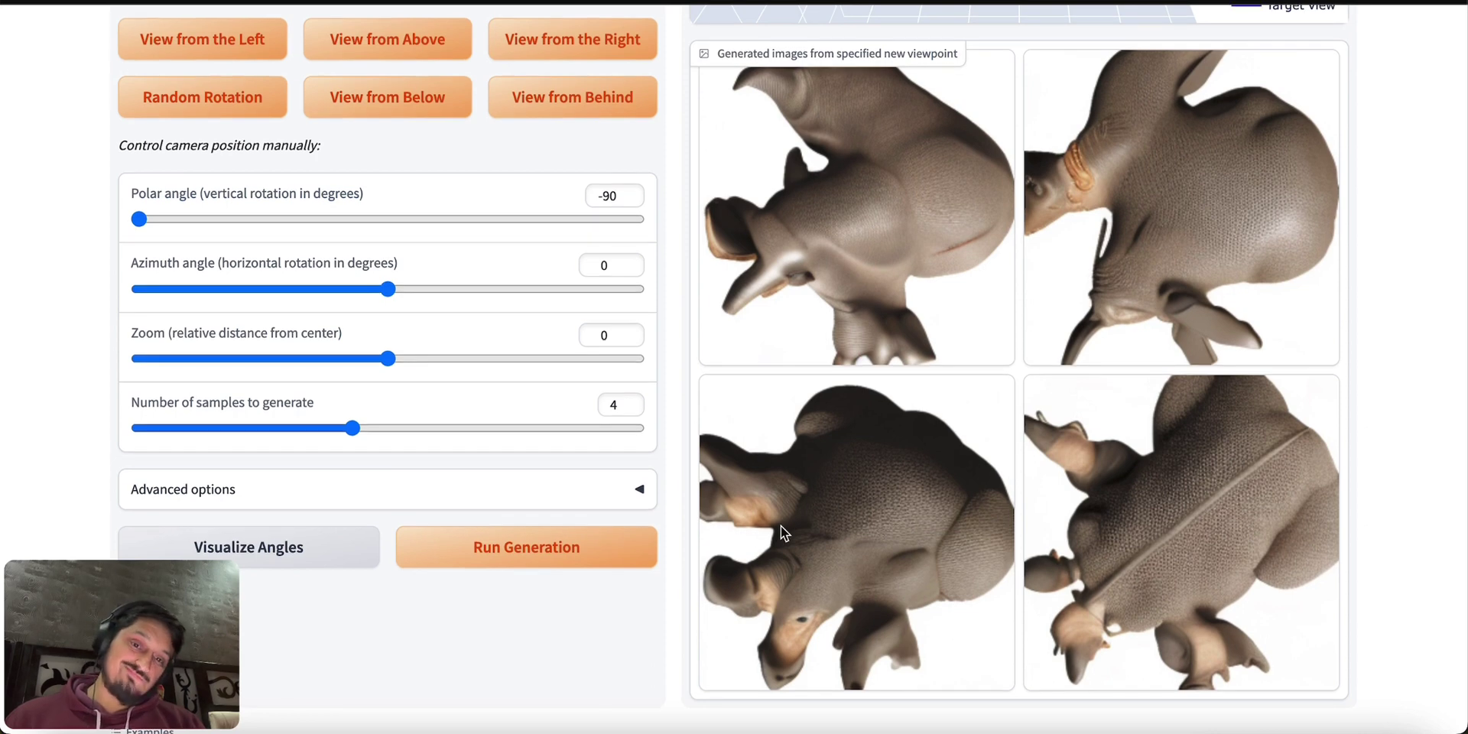
scroll(781, 526, down, 2)
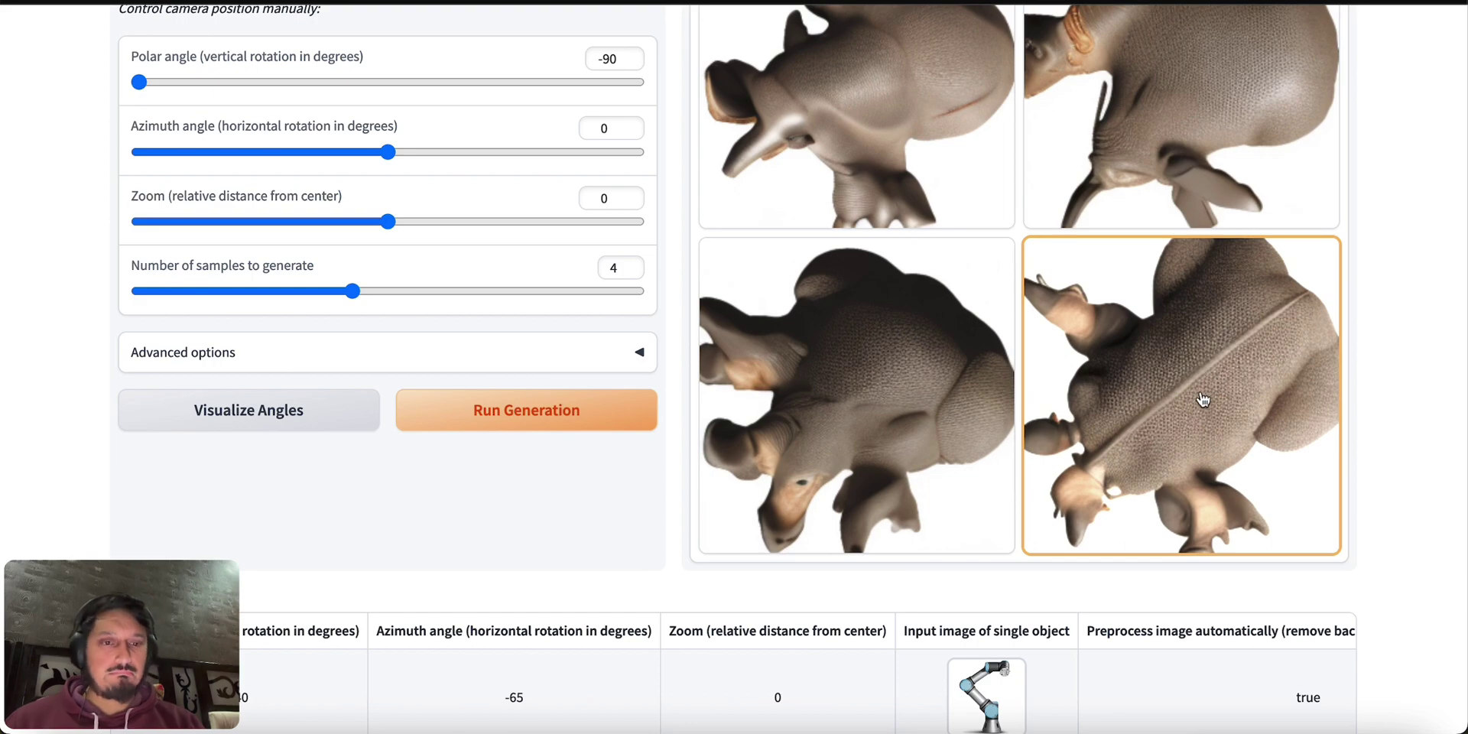
scroll(1202, 398, up, 6)
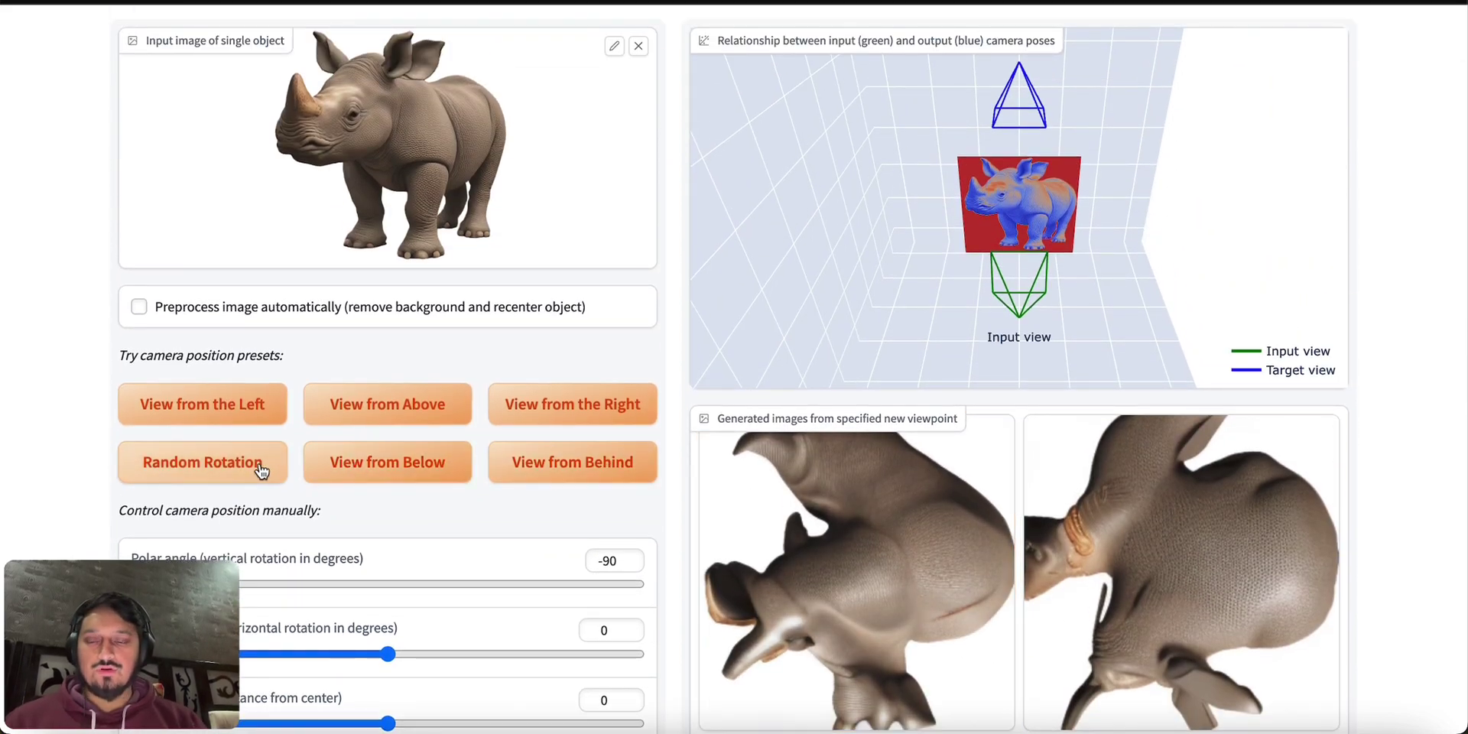
Step: Generate rhino views from a random camera rotation at polar -14, azimuth 8
click(260, 470)
scroll(521, 433, down, 5)
scroll(521, 436, down, 4)
Step: Expand the Advanced options to show the guidance and inference-step settings, then review the four results
click(612, 288)
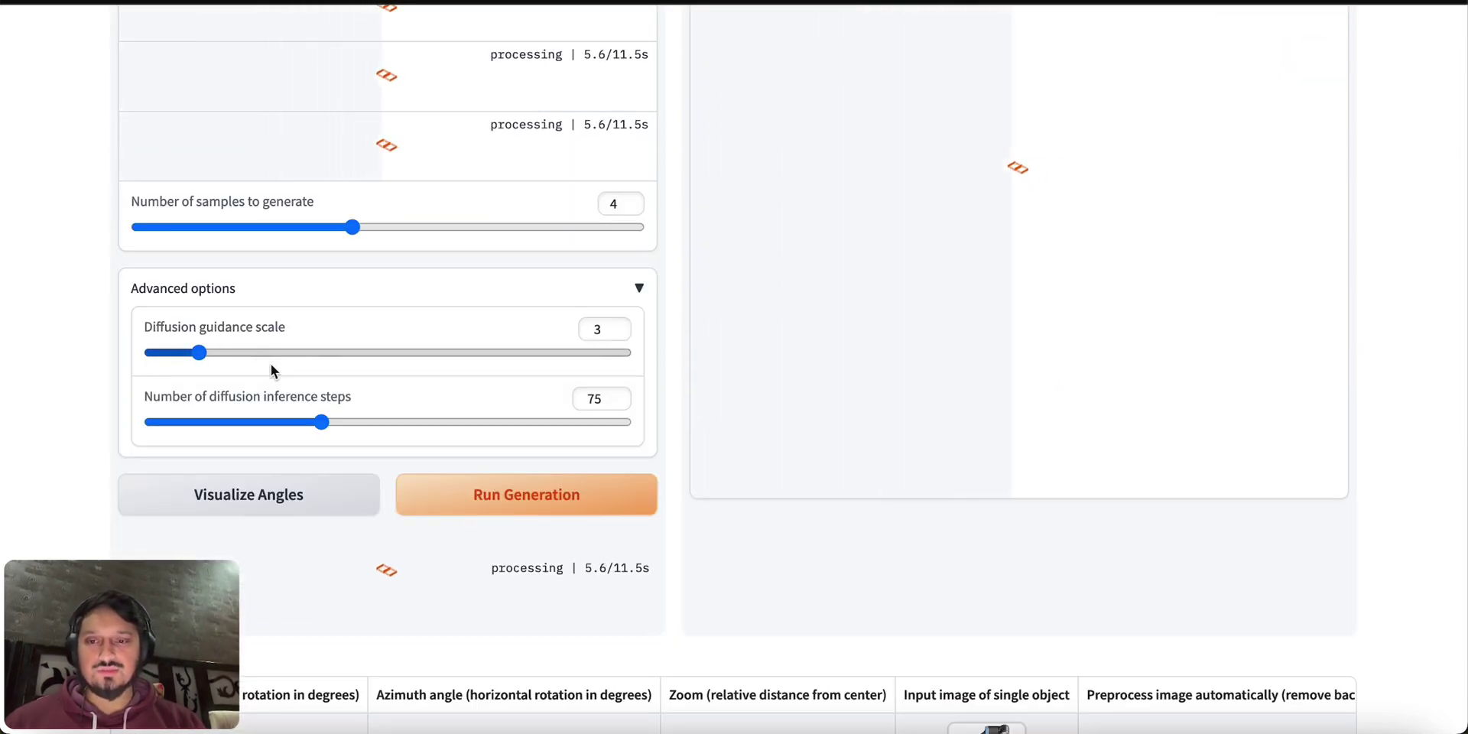
scroll(272, 363, up, 3)
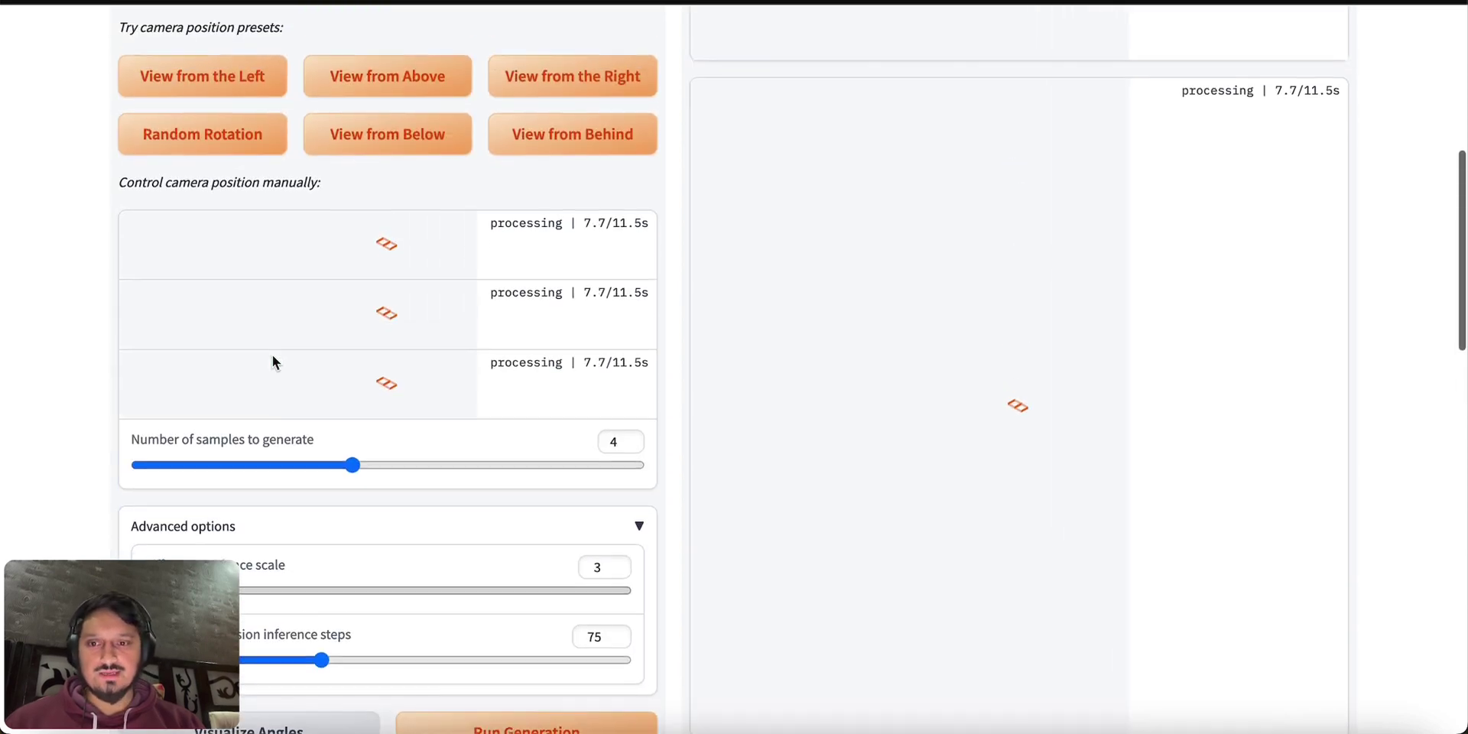
scroll(272, 363, down, 2)
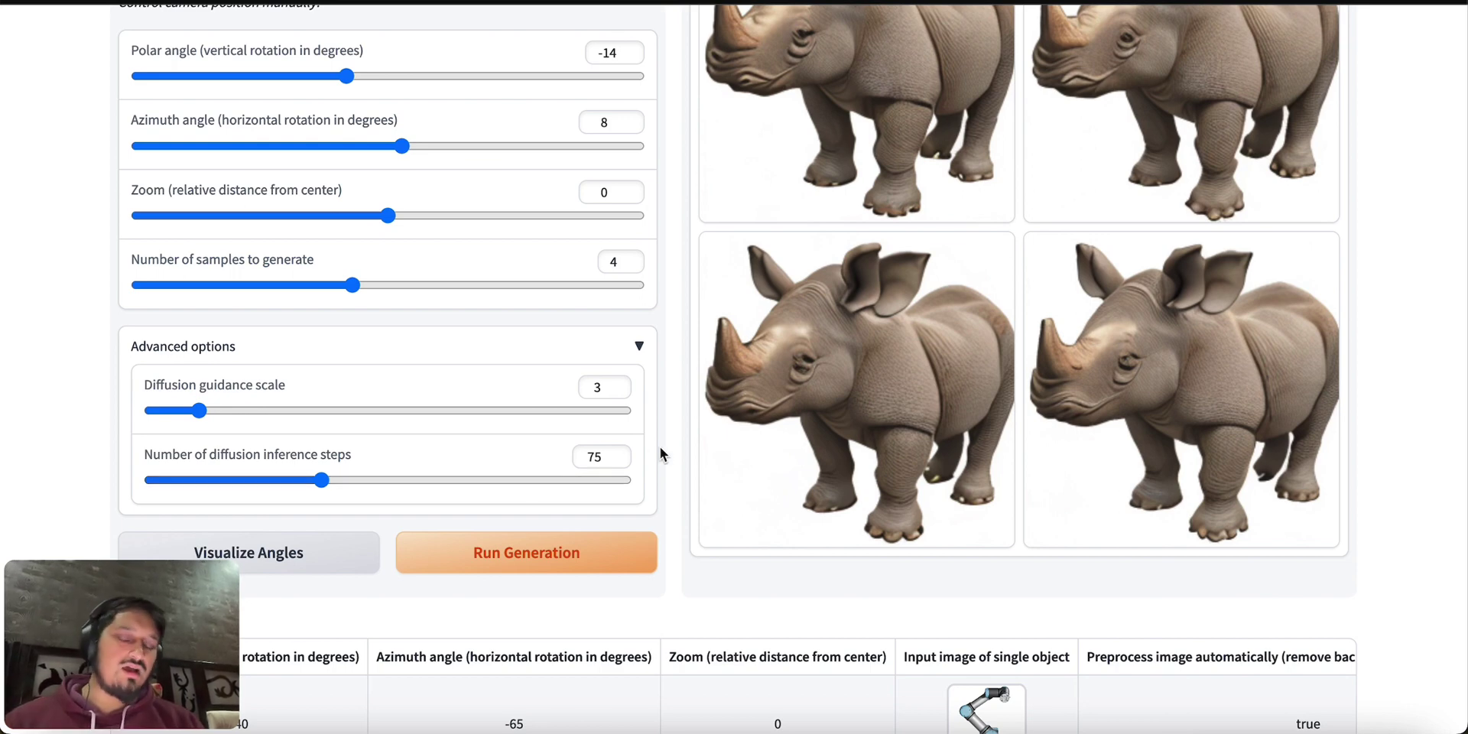
scroll(900, 458, up, 1)
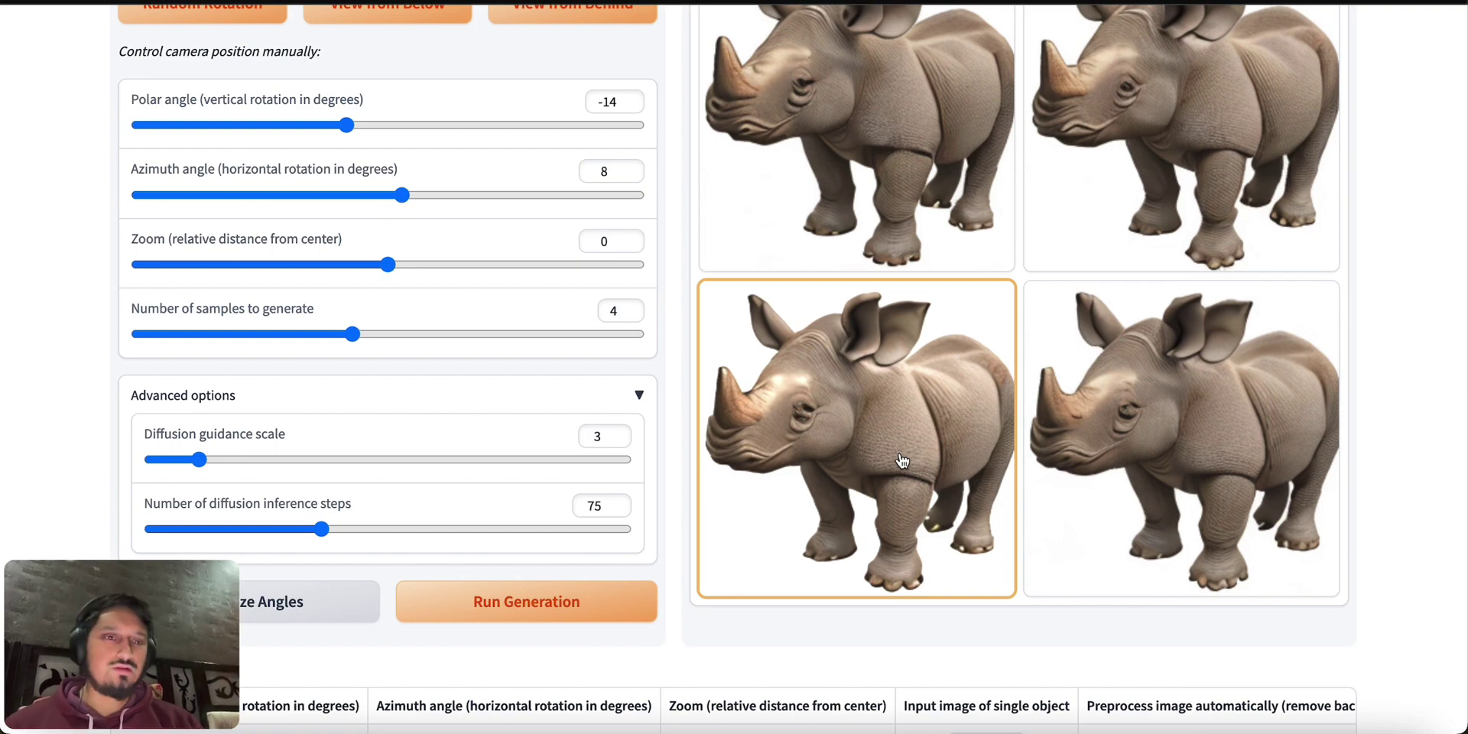
scroll(902, 459, up, 7)
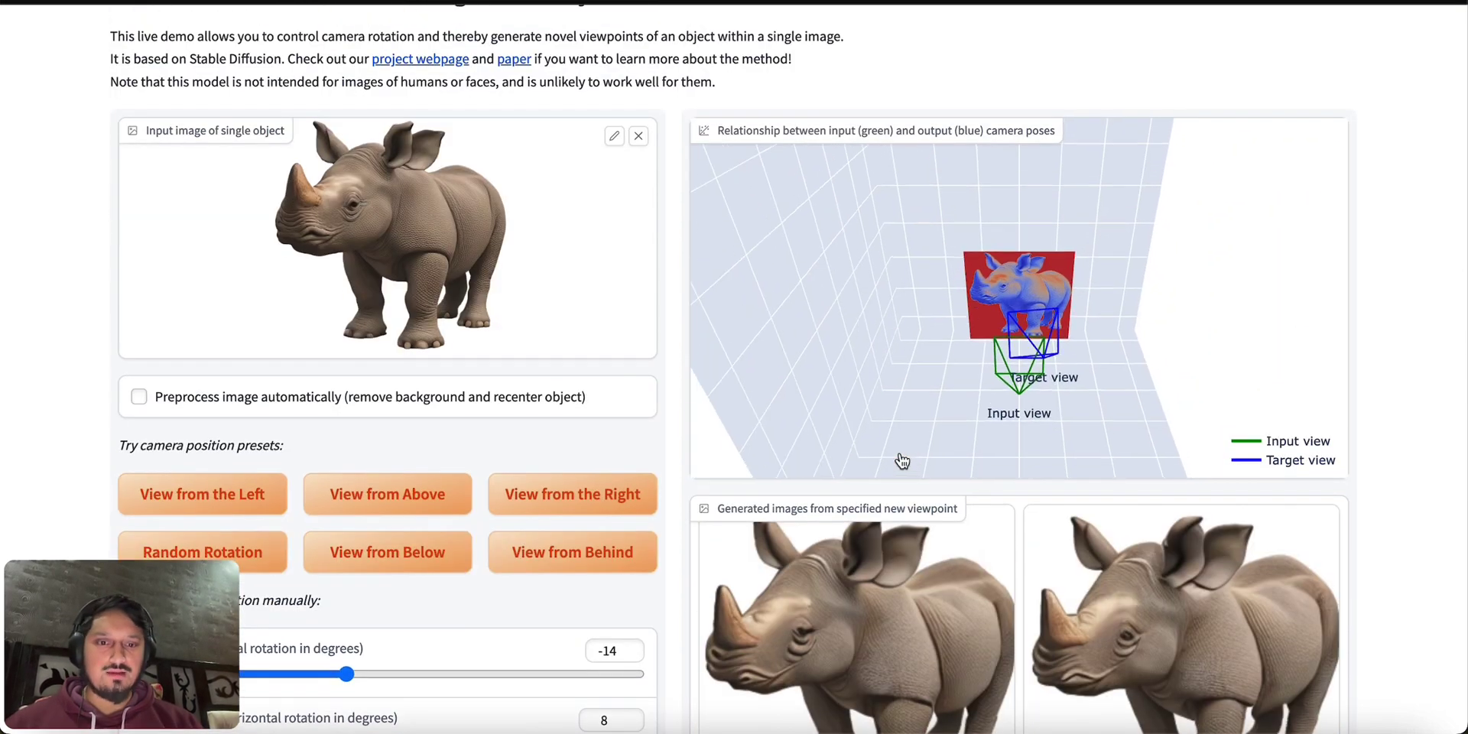
scroll(907, 524, down, 2)
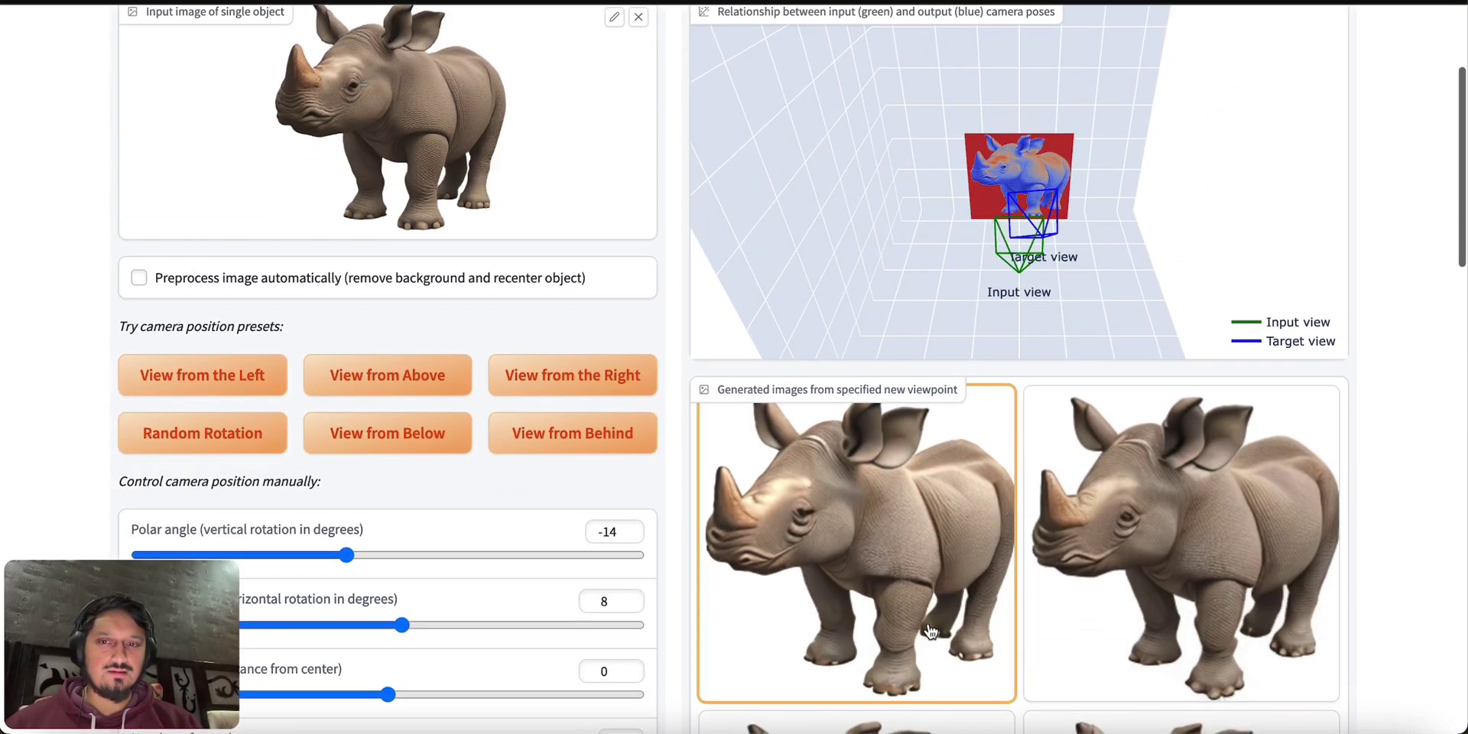
scroll(929, 631, down, 7)
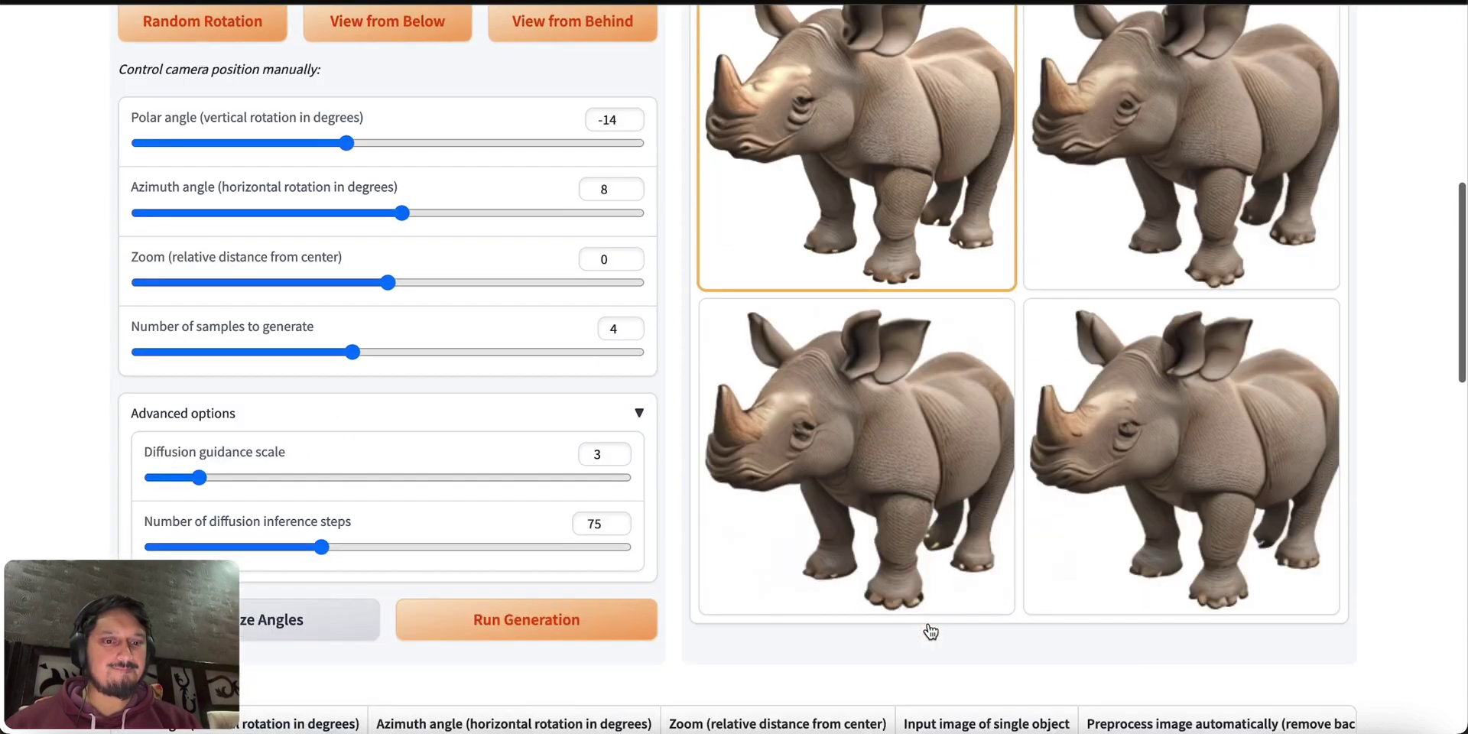
scroll(947, 558, down, 4)
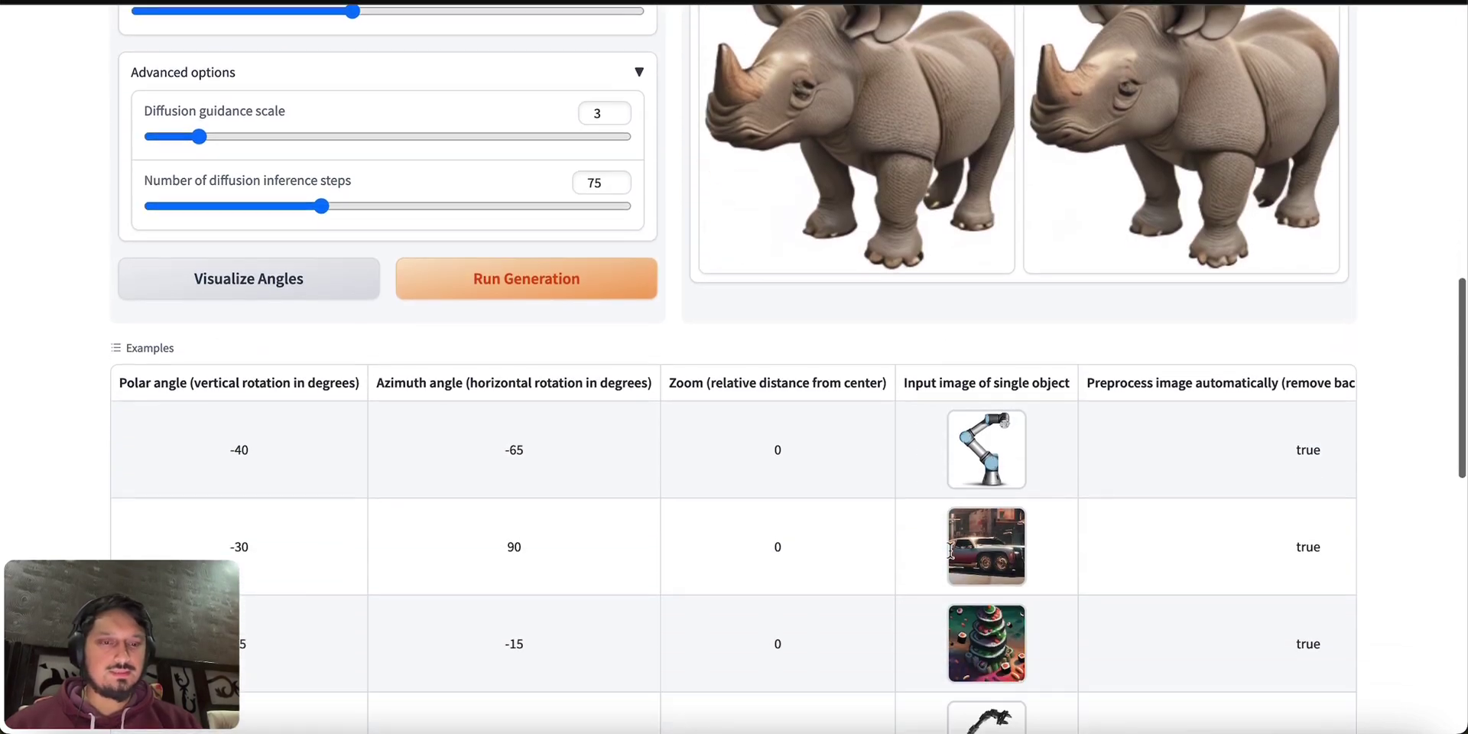
scroll(949, 551, up, 13)
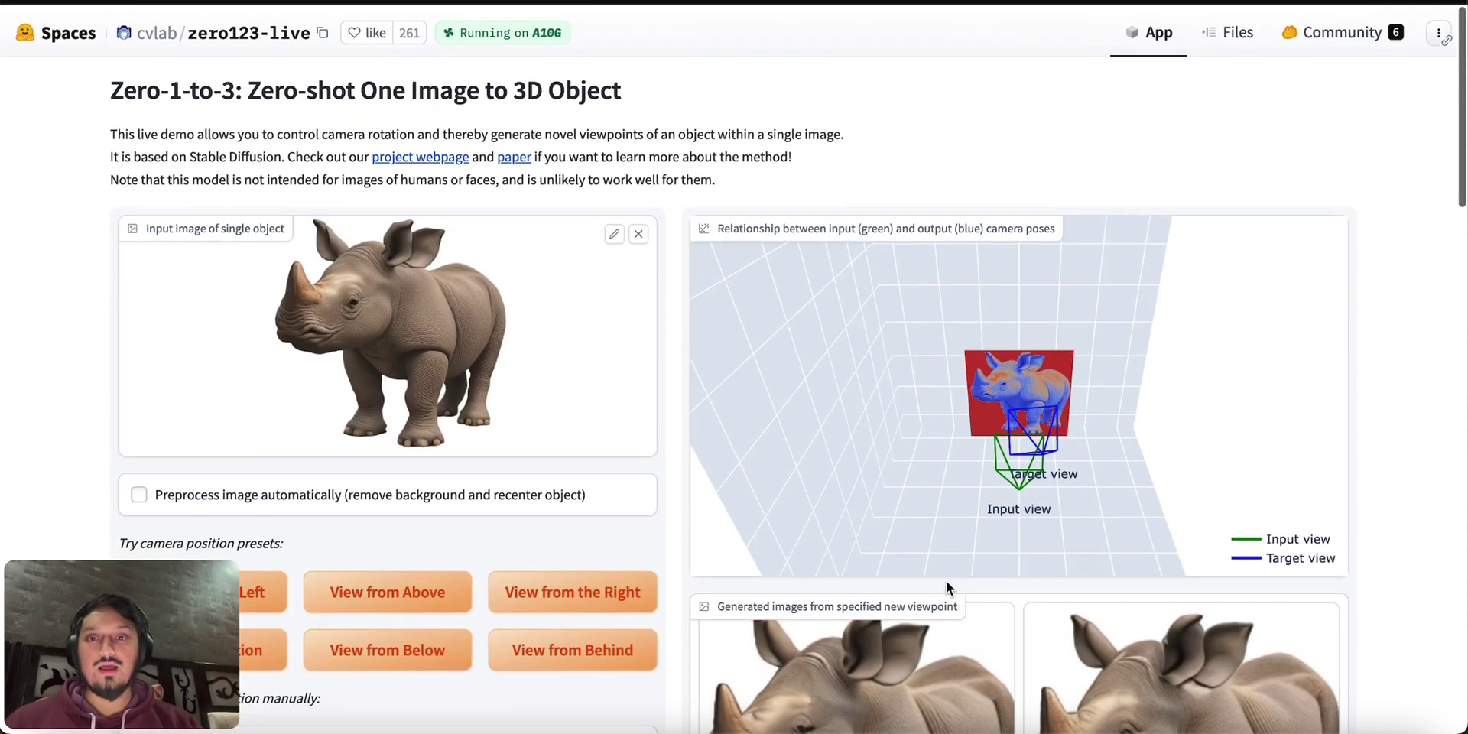